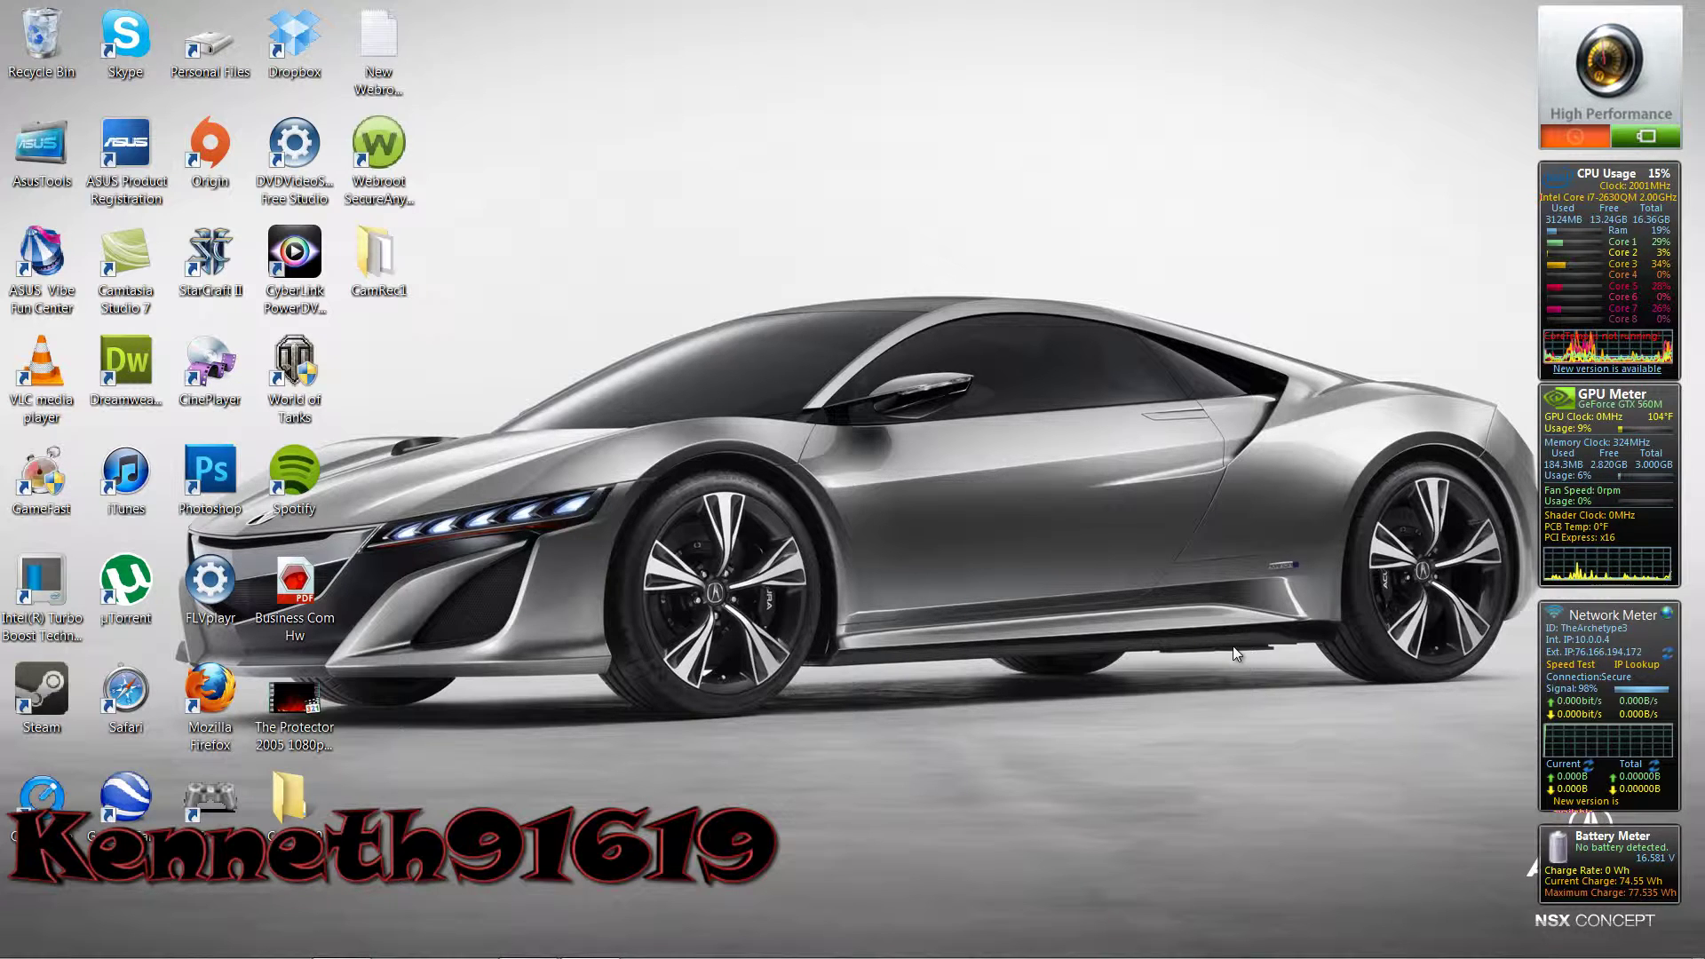
# - Bring the Chrome window with the YouTube inbox comments to the front
pyautogui.click(342, 940)
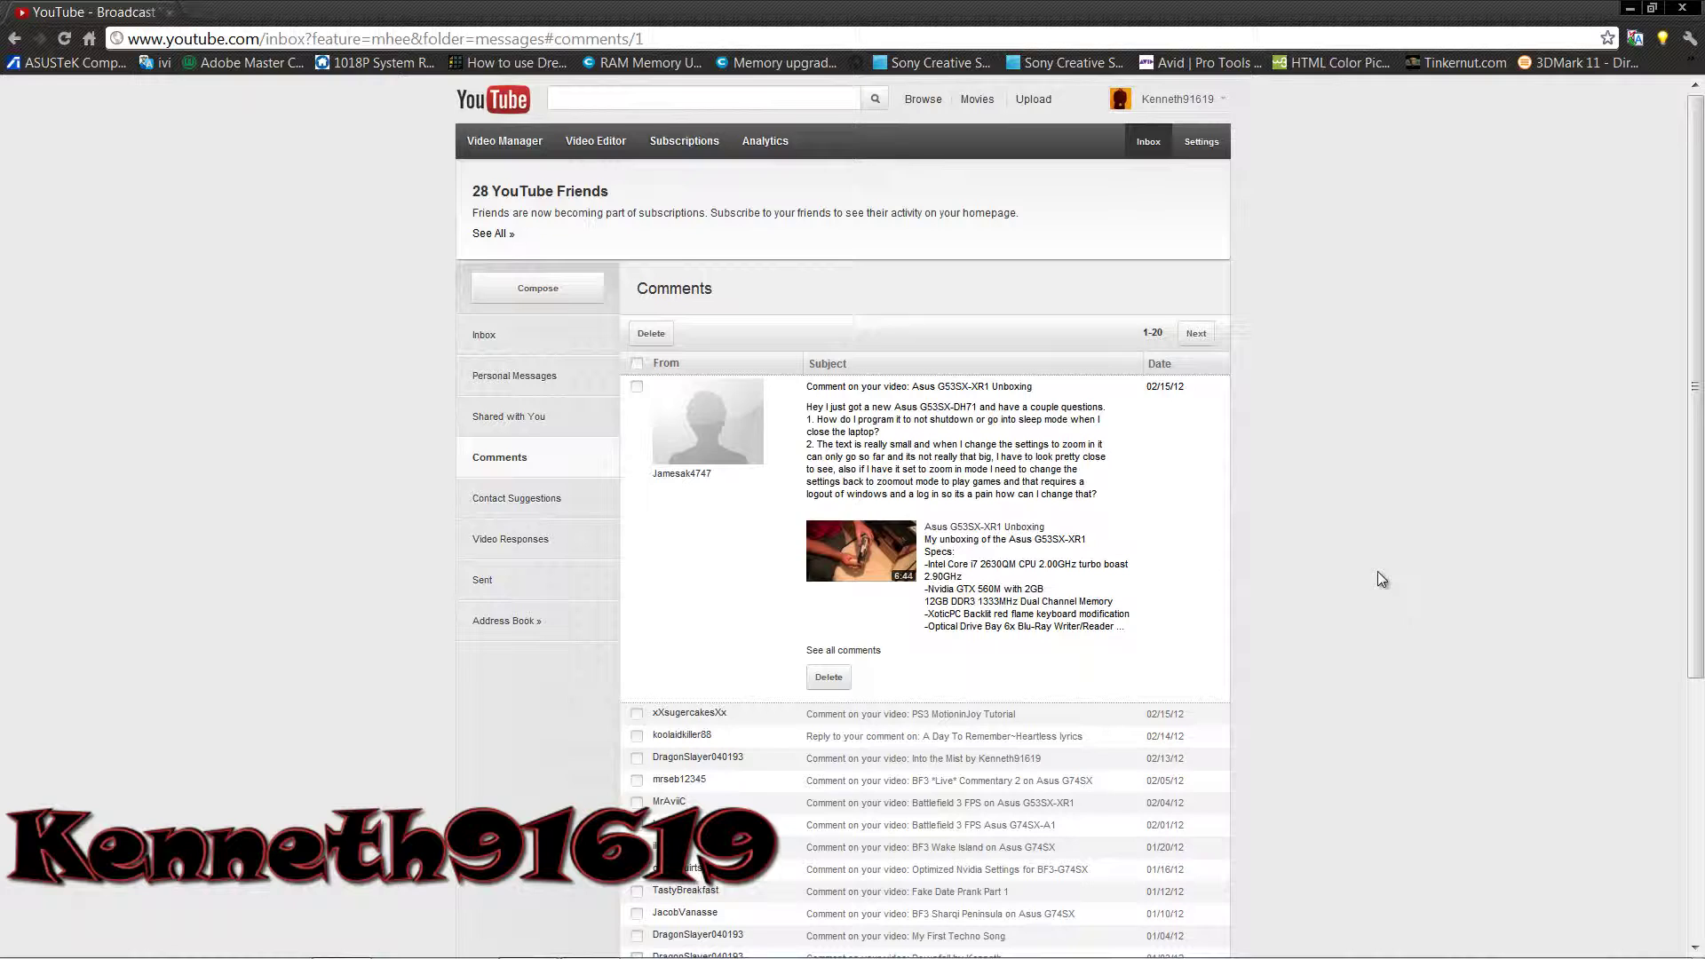
# - Highlight the viewer's questions about small text and closing the laptop, then minimize Chrome
pyautogui.moveTo(827, 446); pyautogui.dragTo(991, 446)
pyautogui.click(1145, 504)
pyautogui.moveTo(1092, 494); pyautogui.dragTo(831, 447)
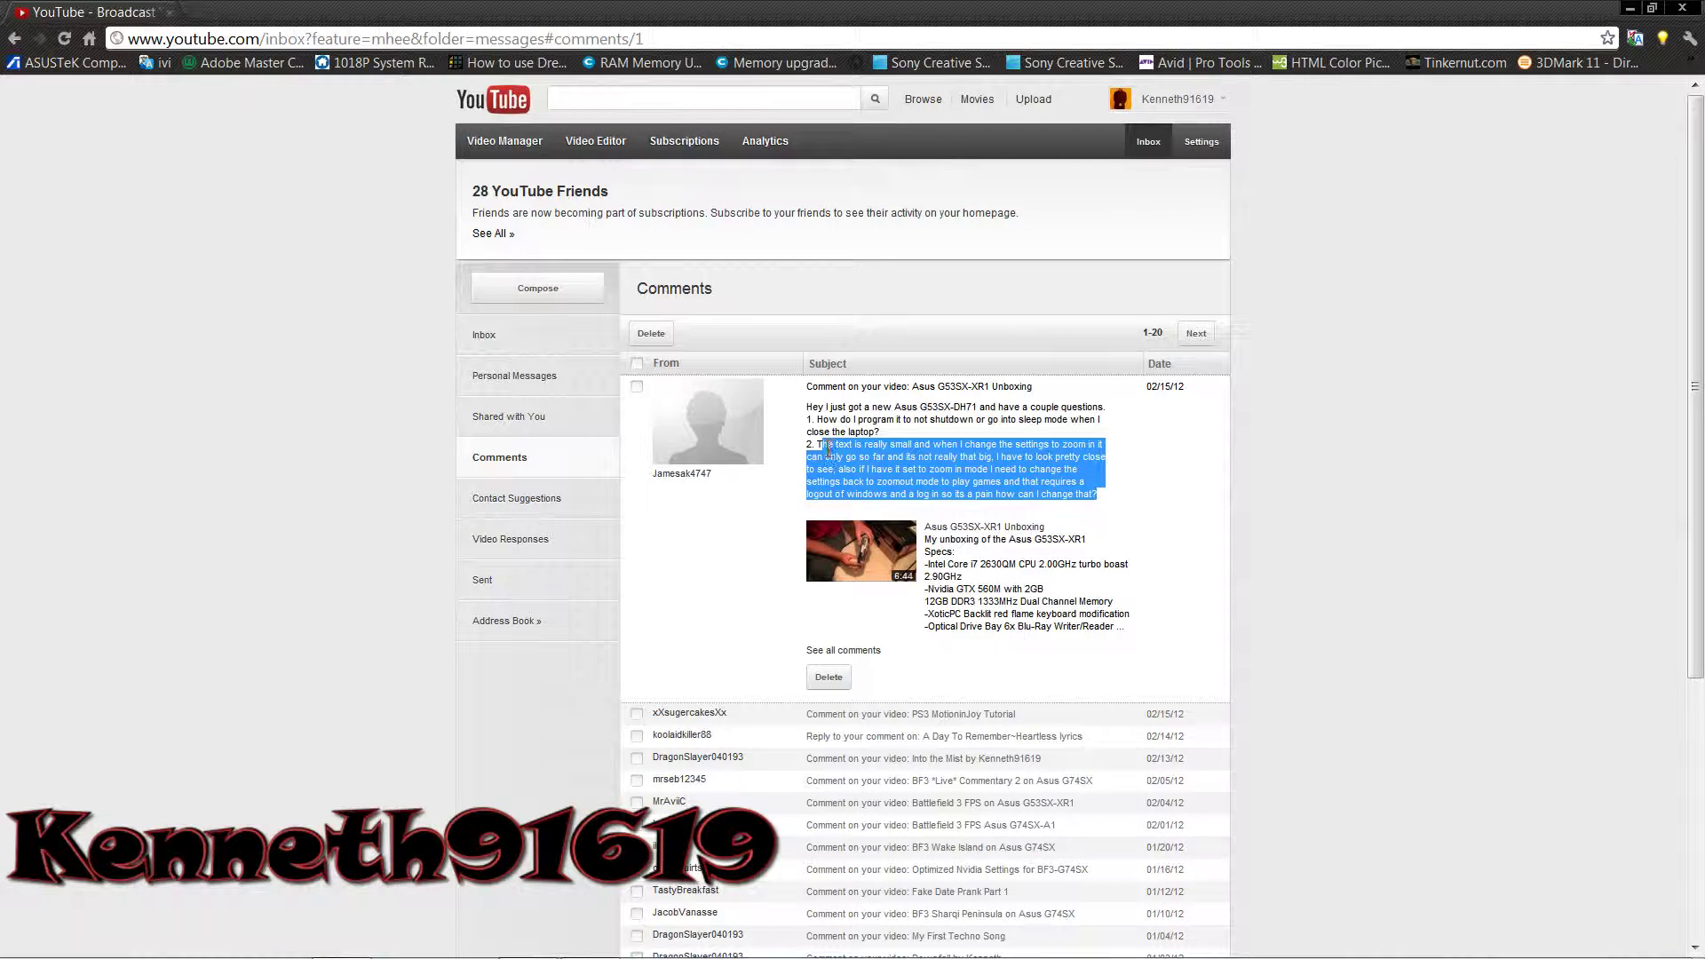
pyautogui.click(1137, 491)
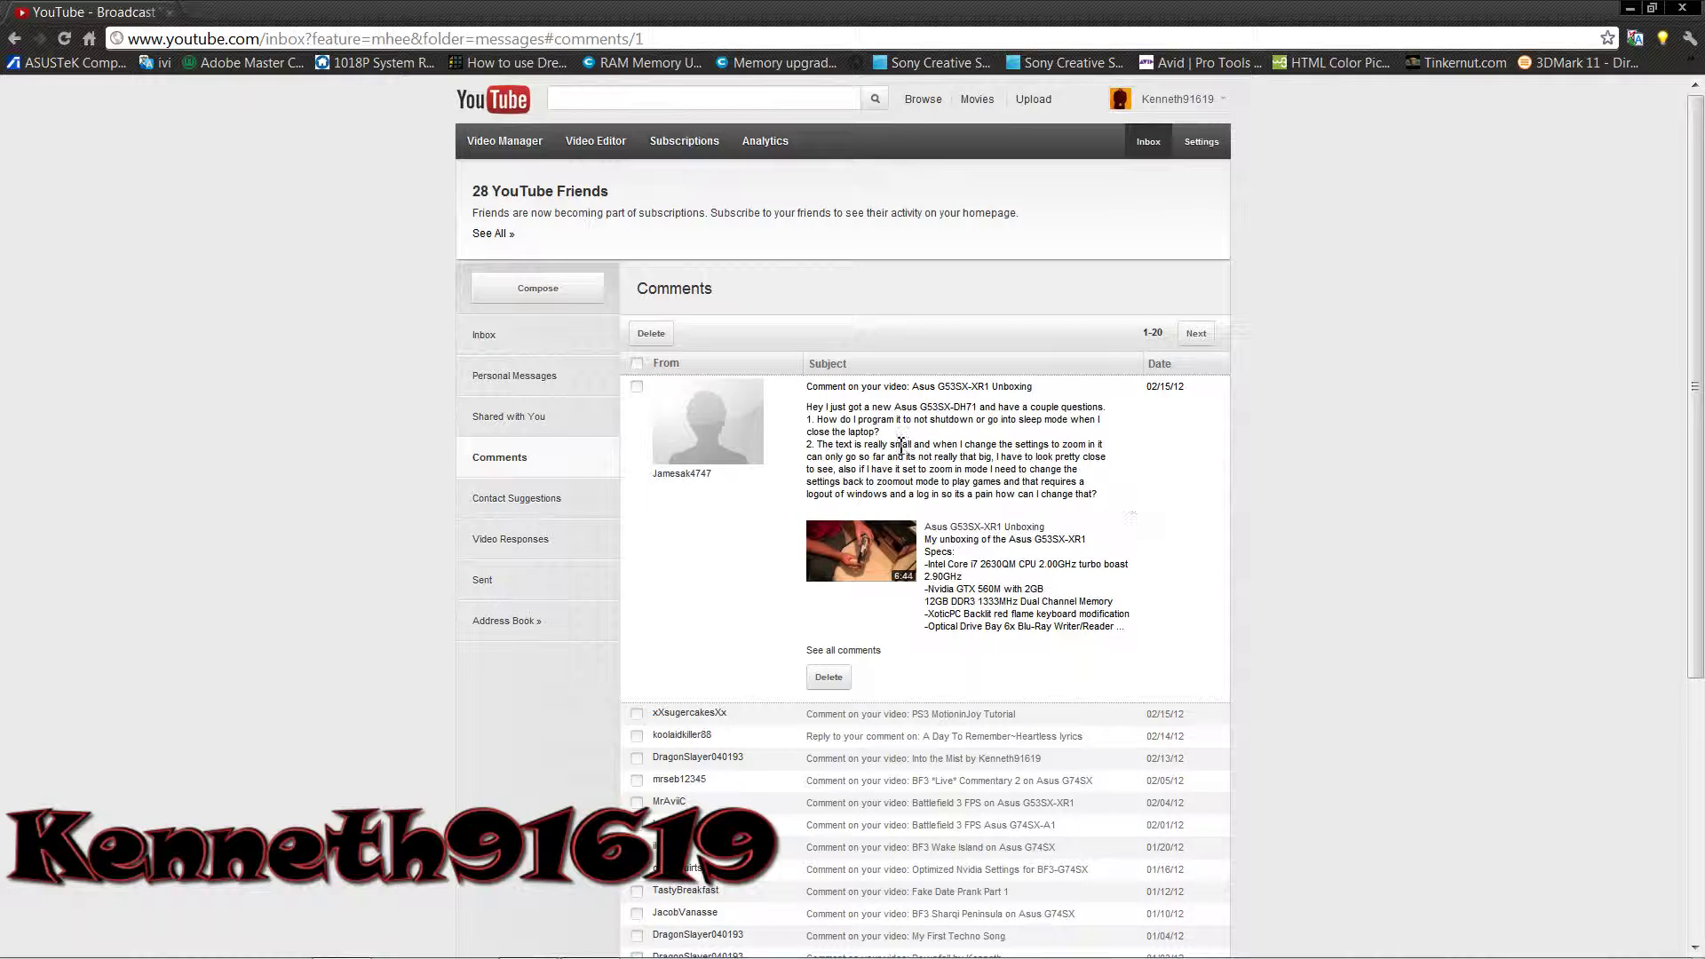
pyautogui.moveTo(817, 421); pyautogui.dragTo(906, 432)
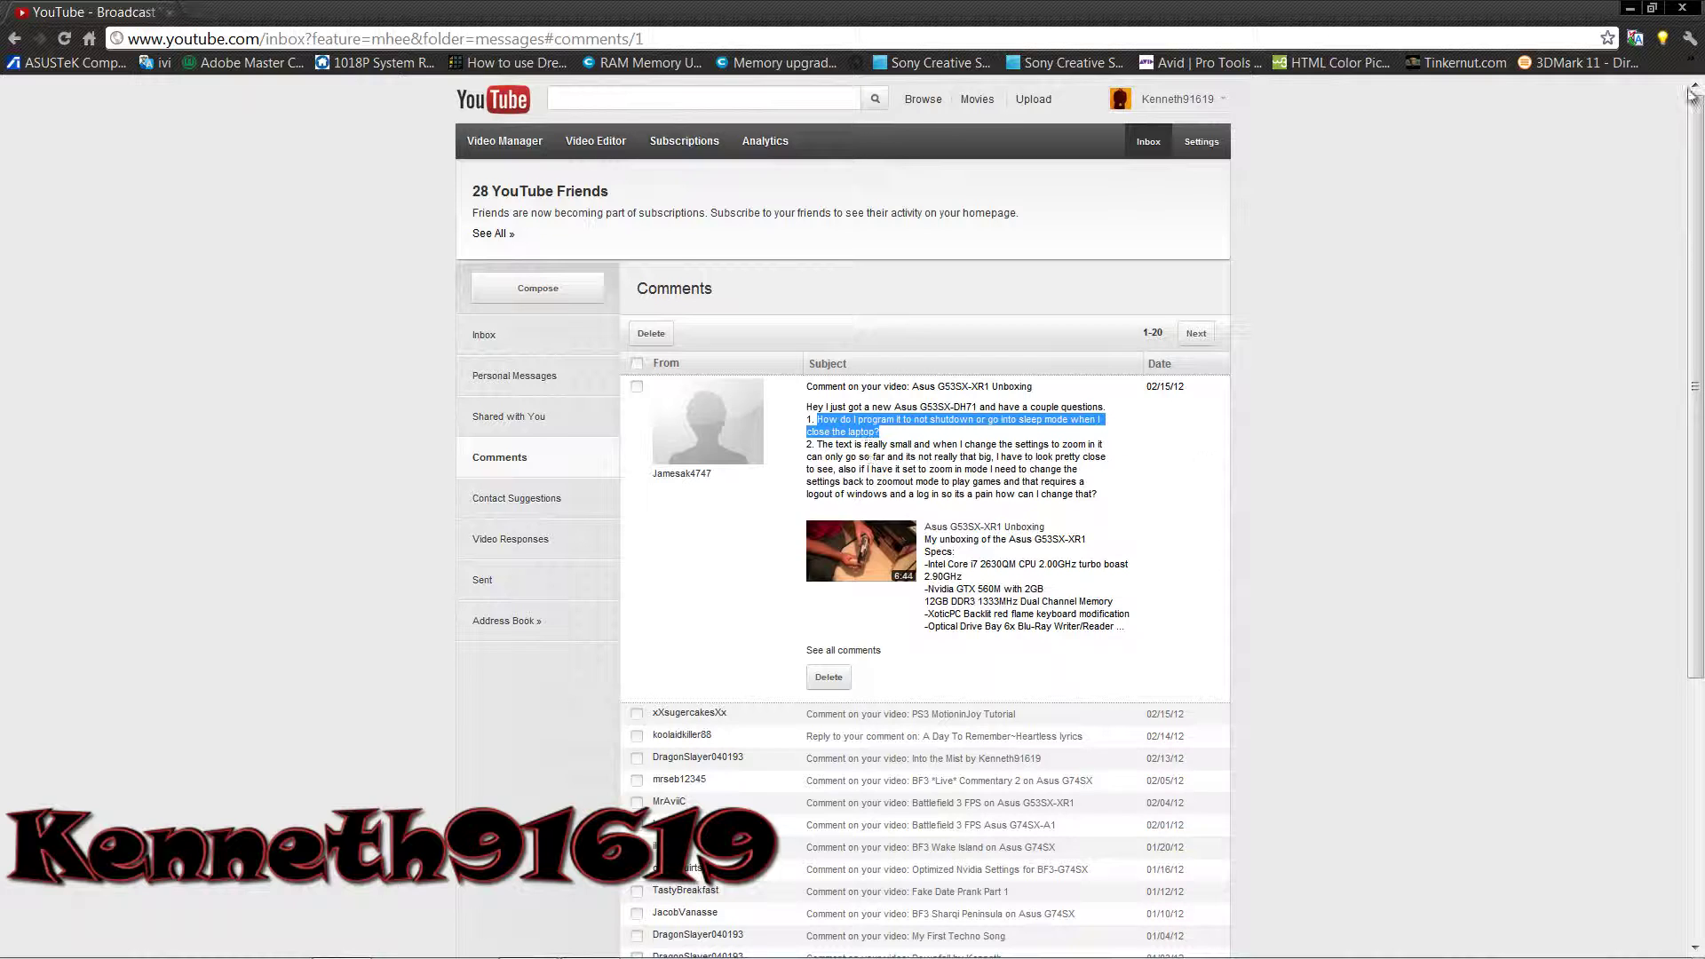
pyautogui.click(1631, 9)
# - Reach Power Options through Start > Control Panel > Hardware and Sound
pyautogui.press('super')
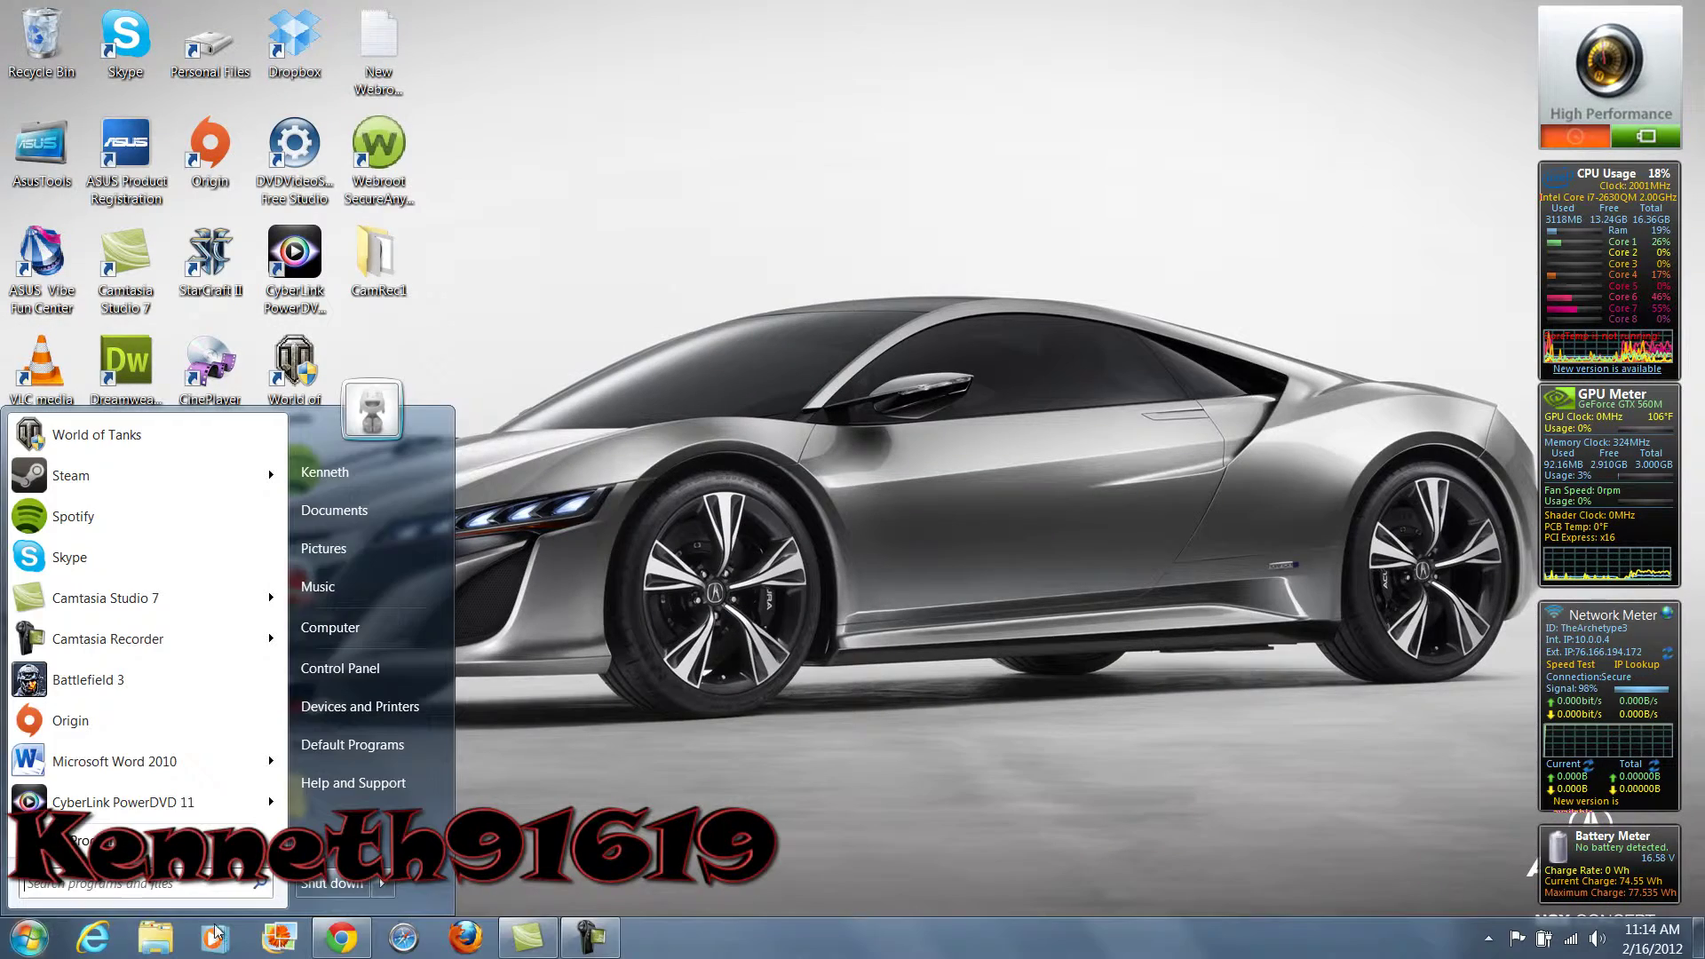
pyautogui.click(399, 670)
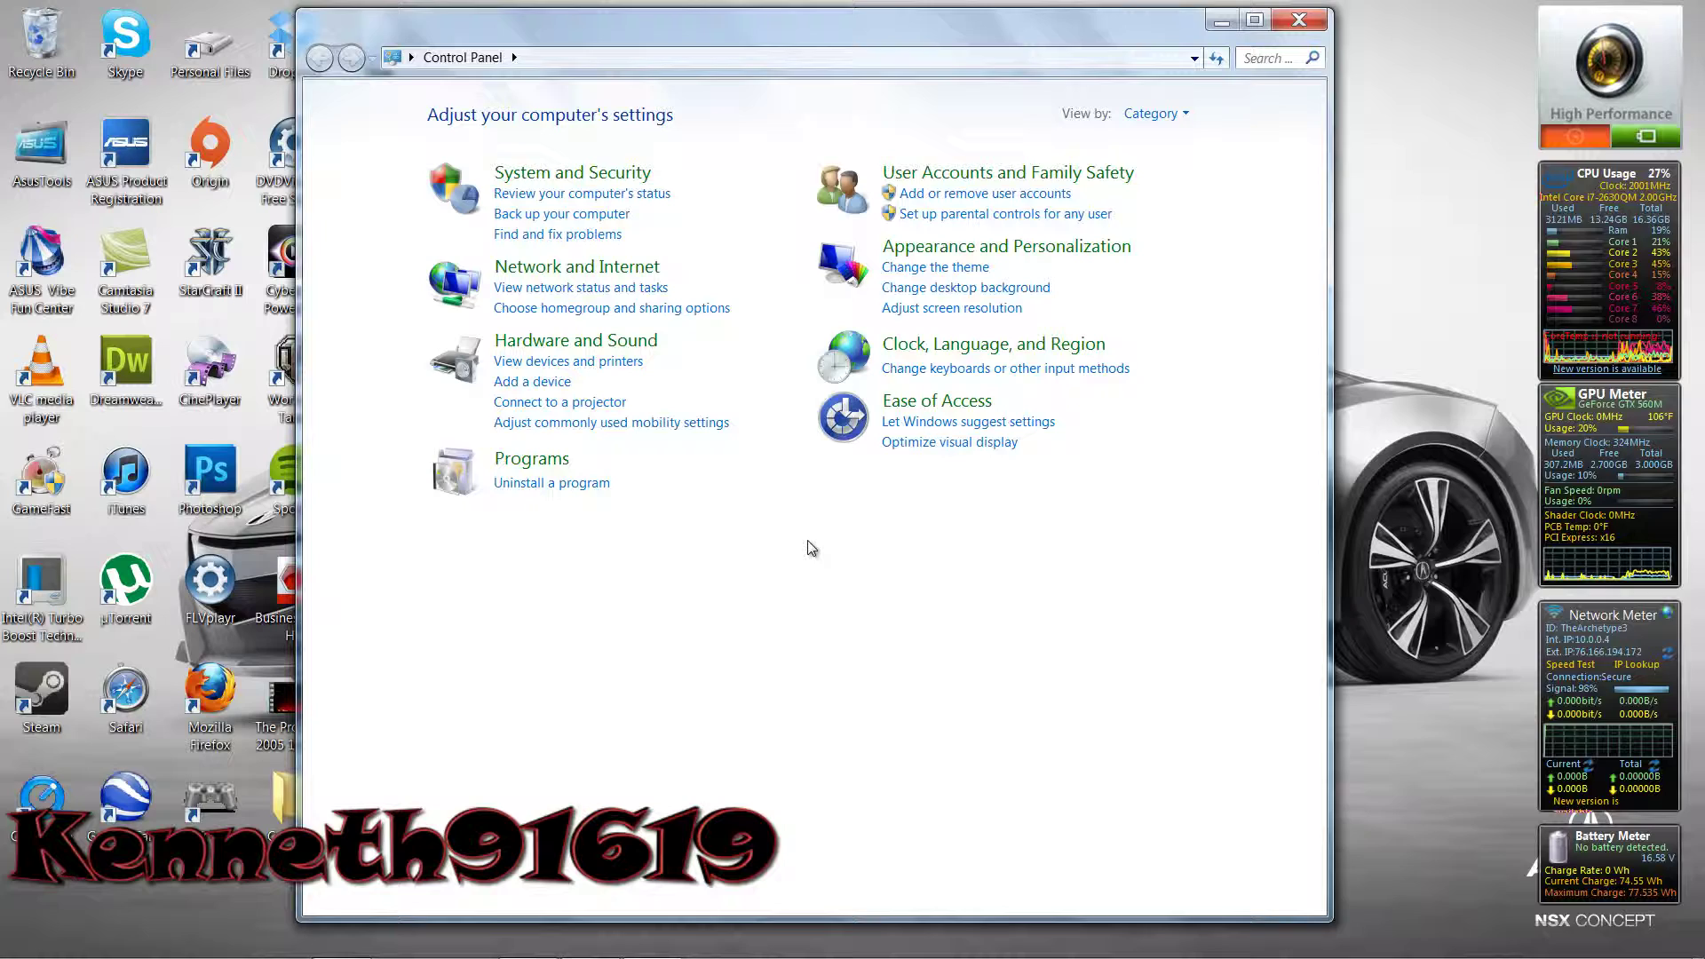
pyautogui.click(623, 341)
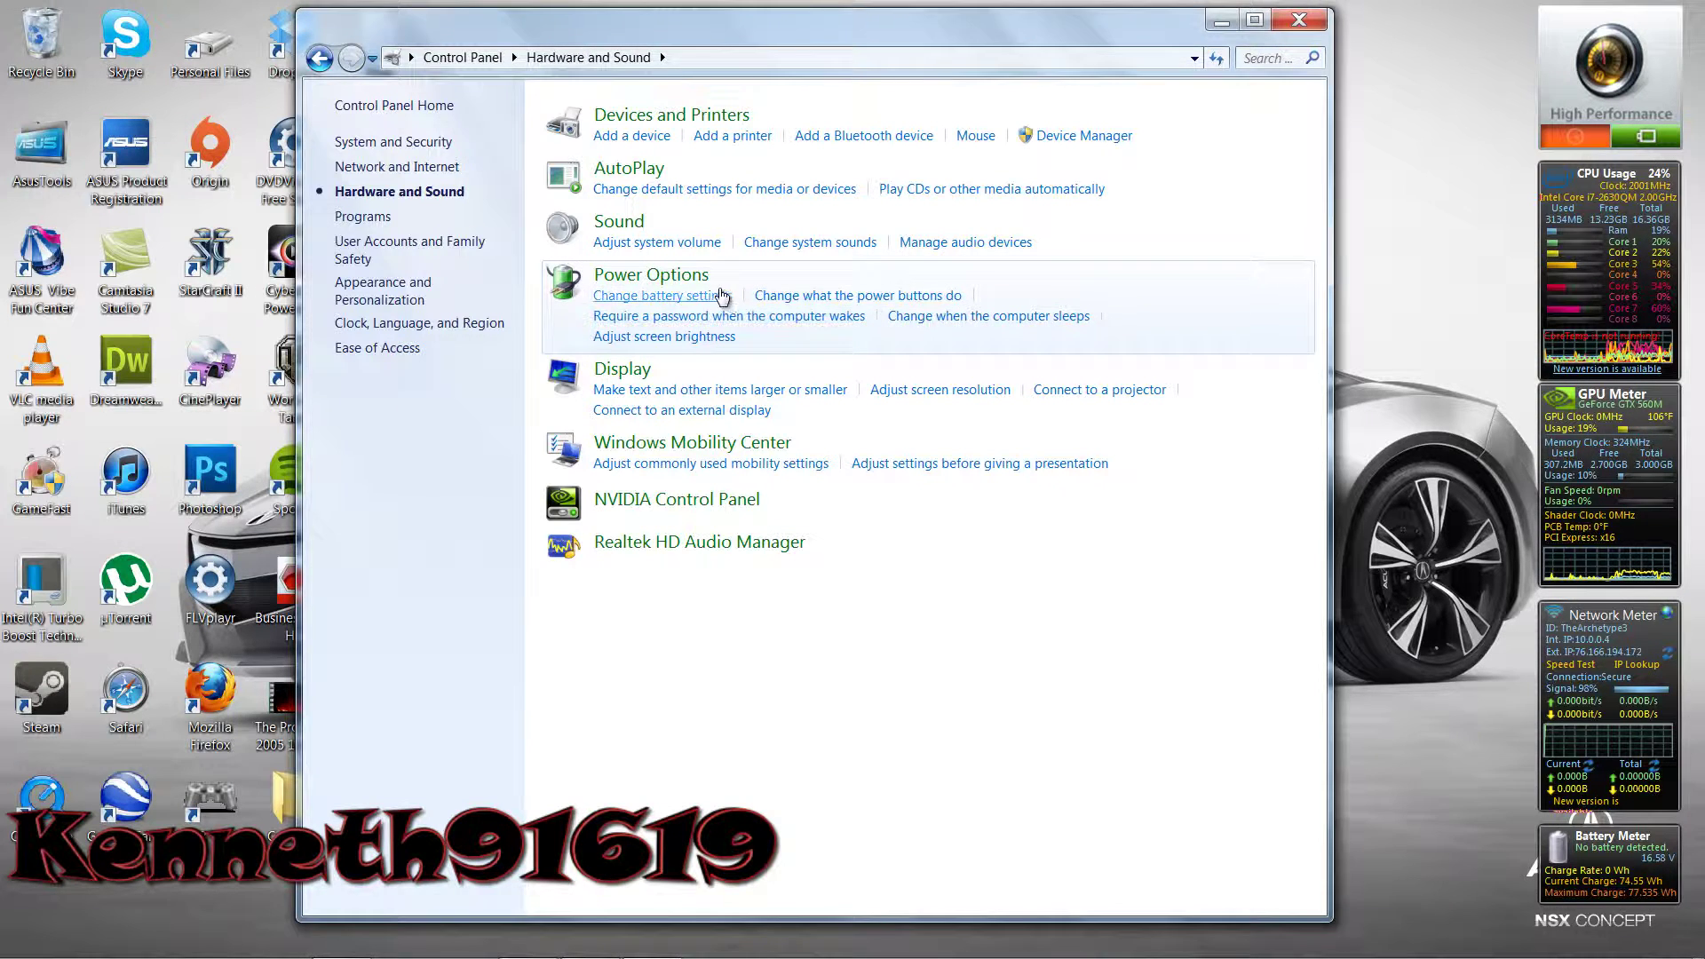
pyautogui.click(721, 296)
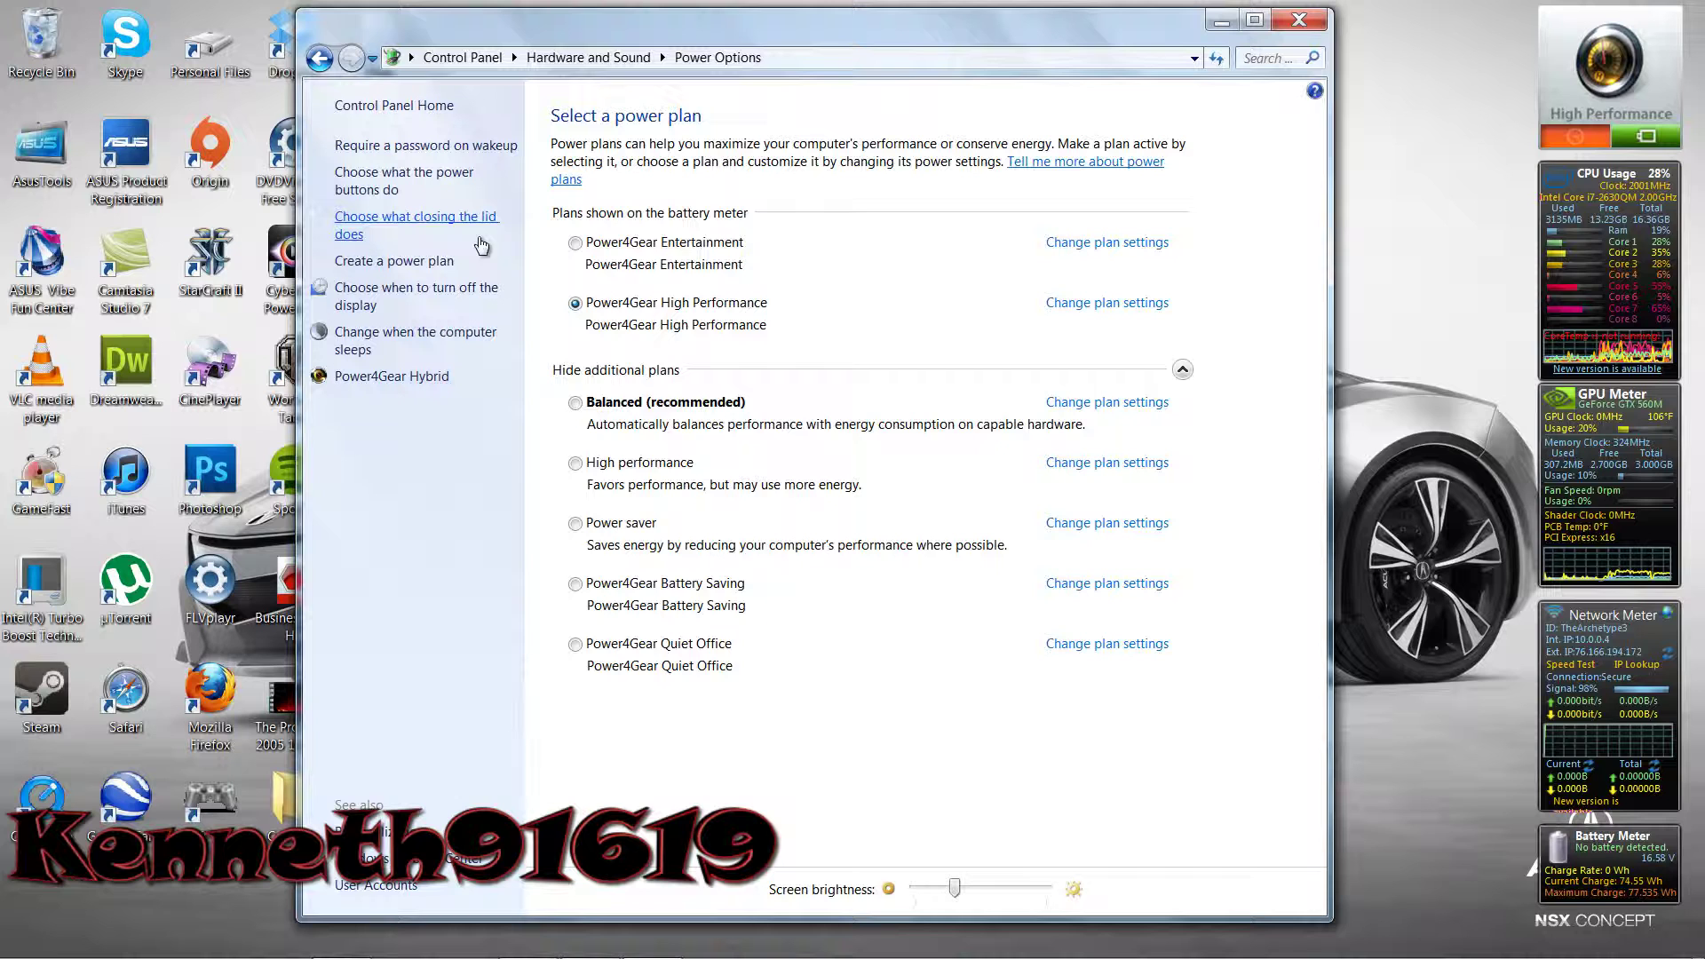
pyautogui.click(401, 232)
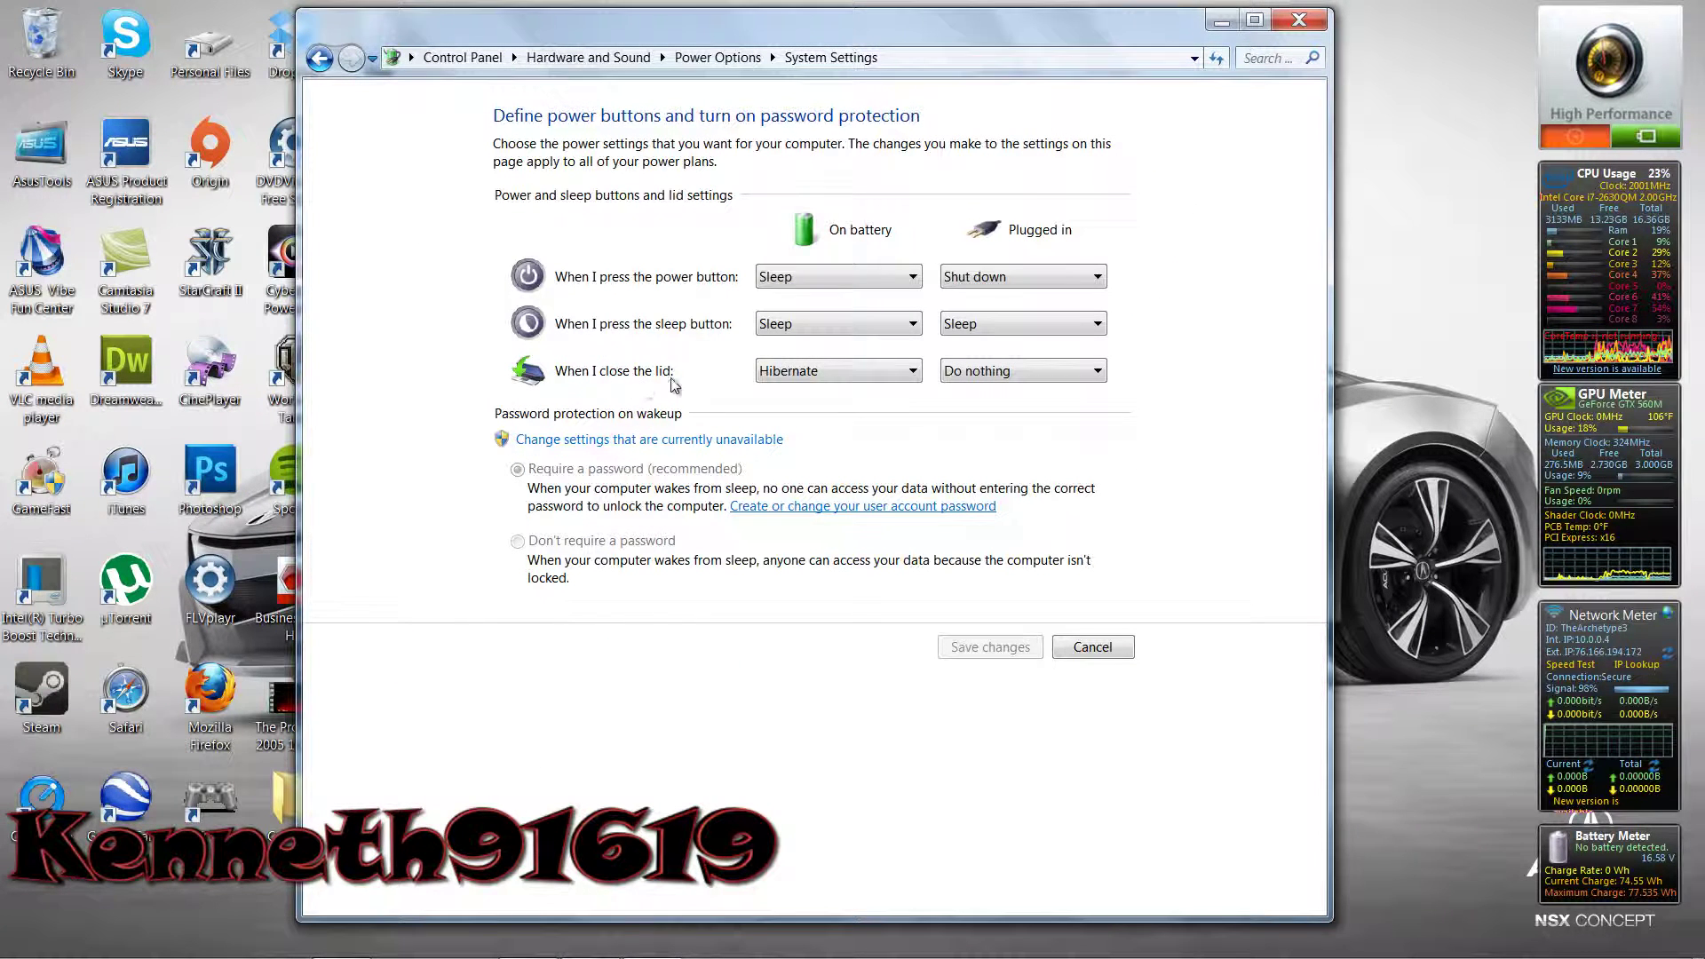
pyautogui.click(831, 371)
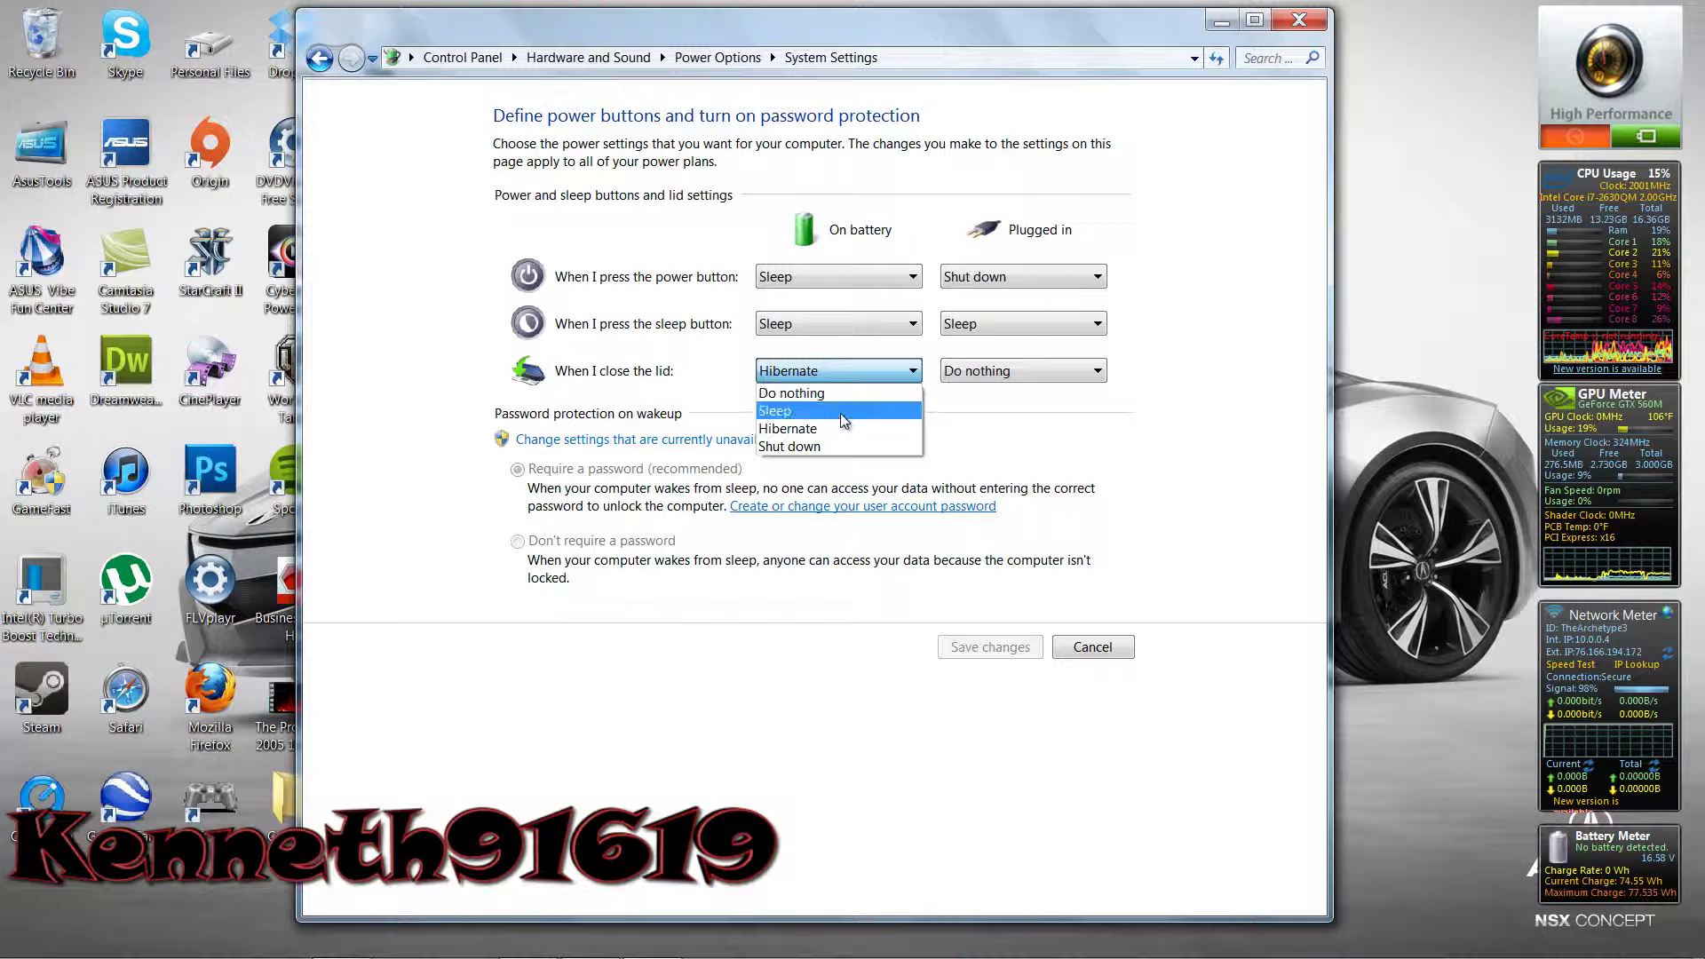
pyautogui.click(989, 441)
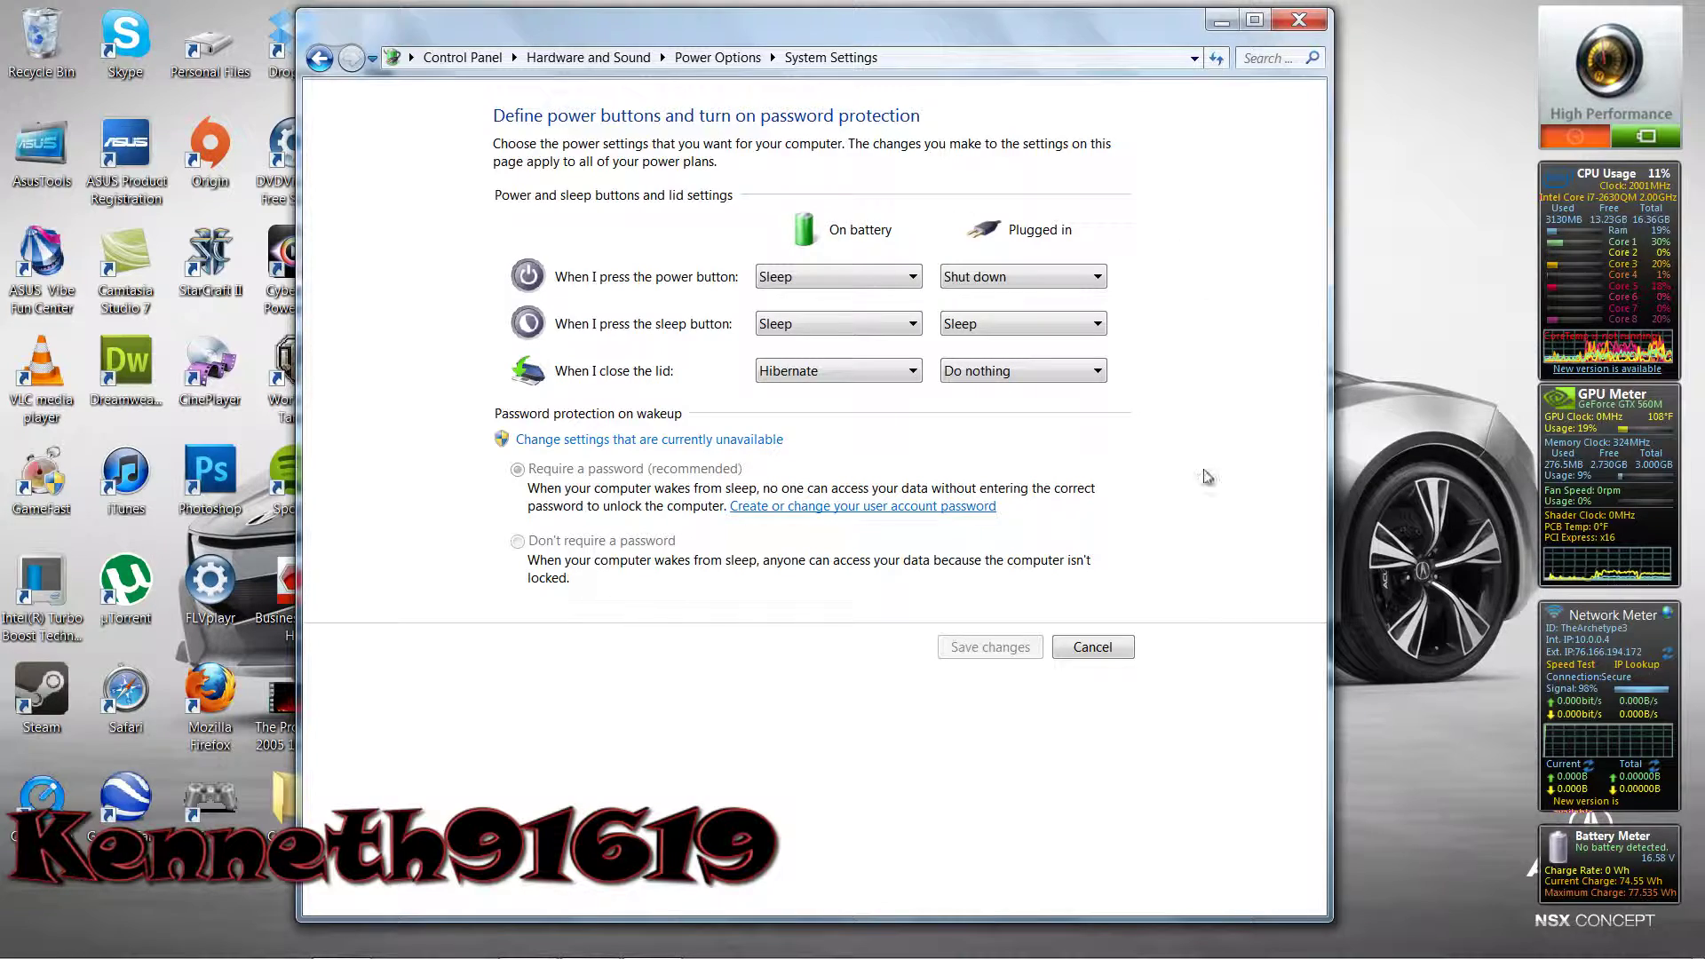
pyautogui.click(1094, 648)
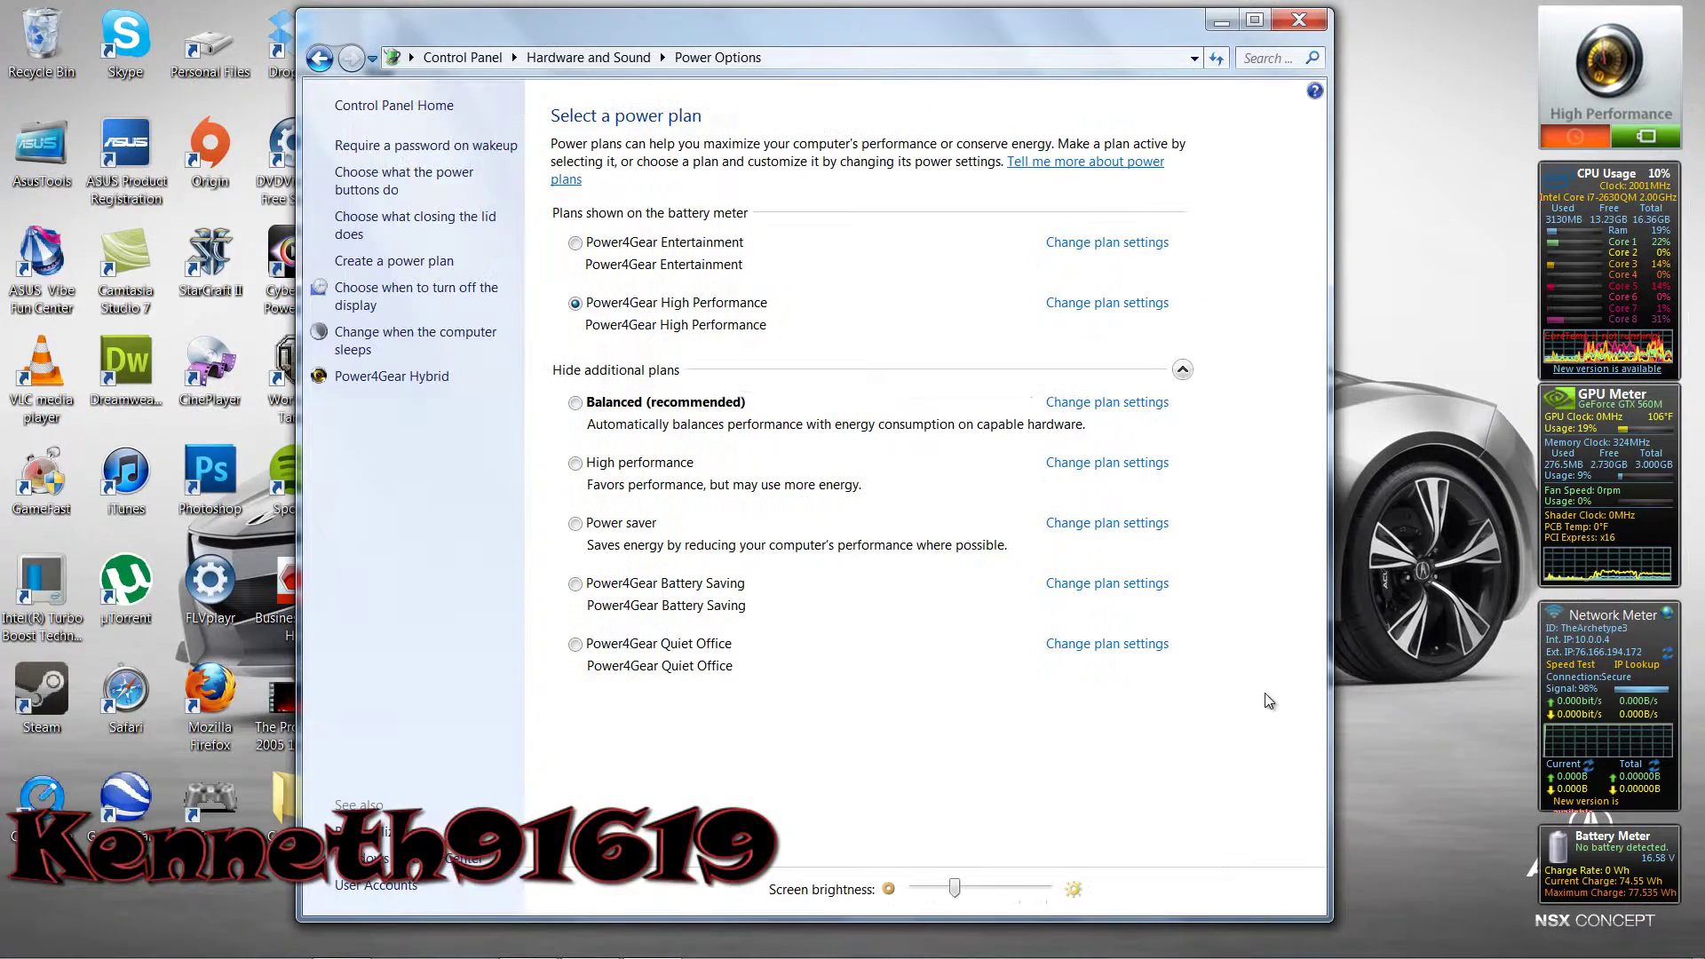
# - Reopen power options from the battery tray icon and edit the Power4Gear High Performance plan
pyautogui.click(1304, 20)
pyautogui.rightClick(1543, 943)
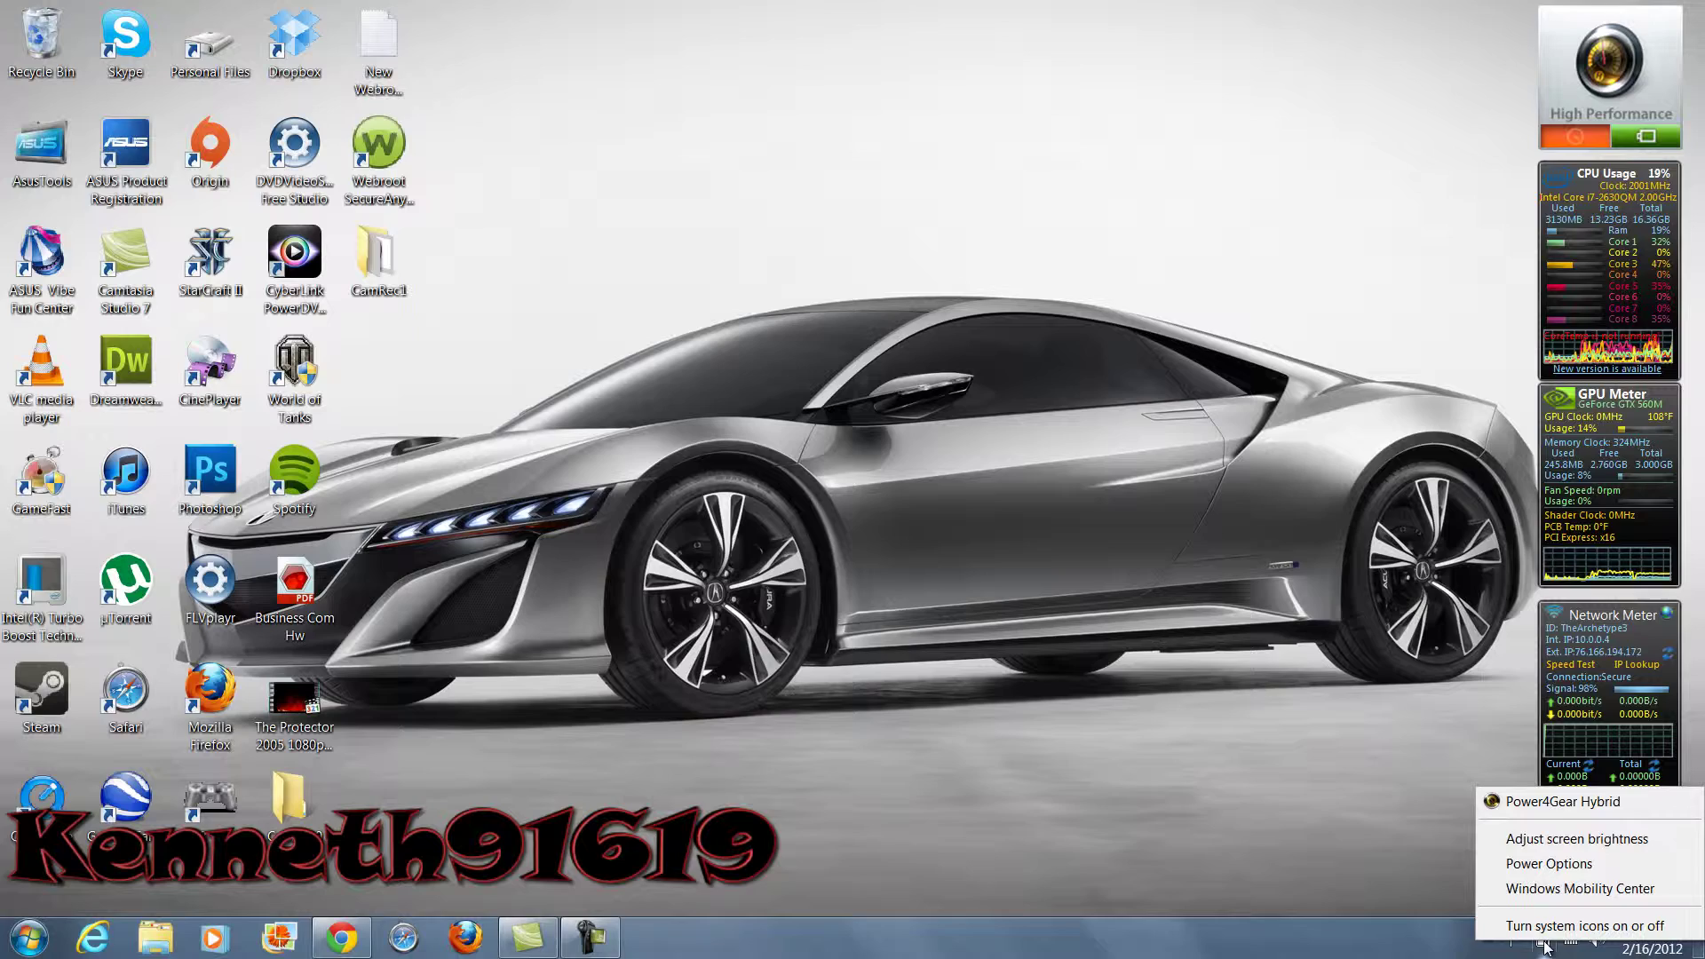
pyautogui.click(1543, 945)
pyautogui.click(1543, 945)
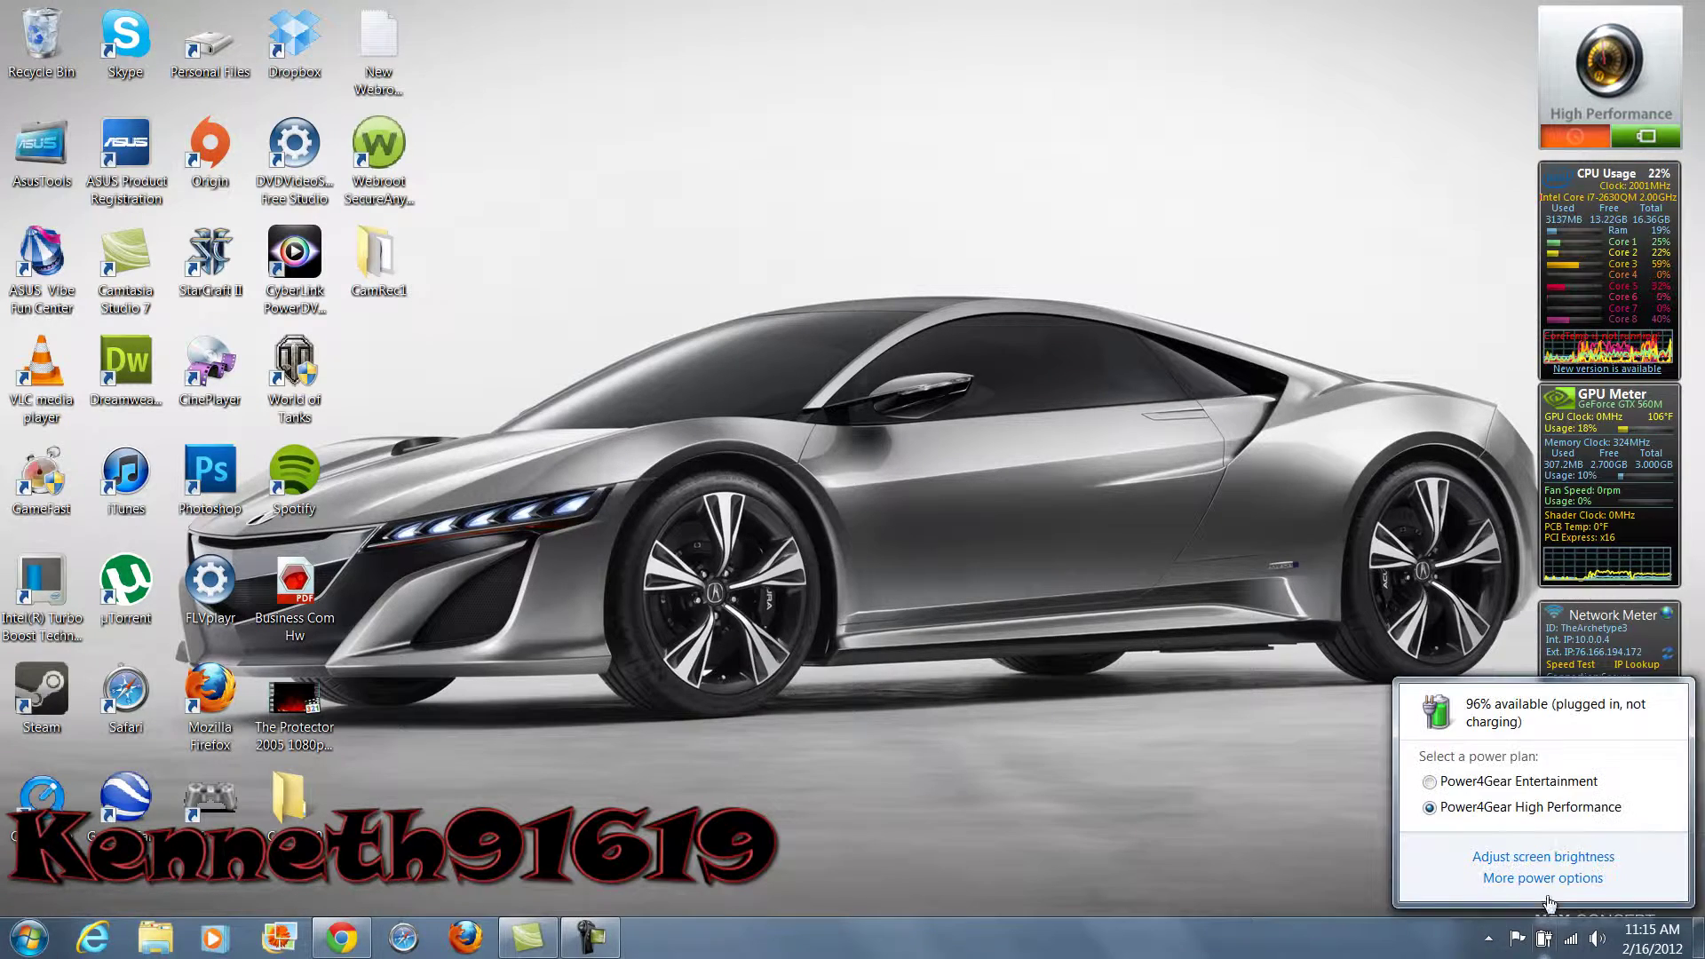
pyautogui.click(1551, 880)
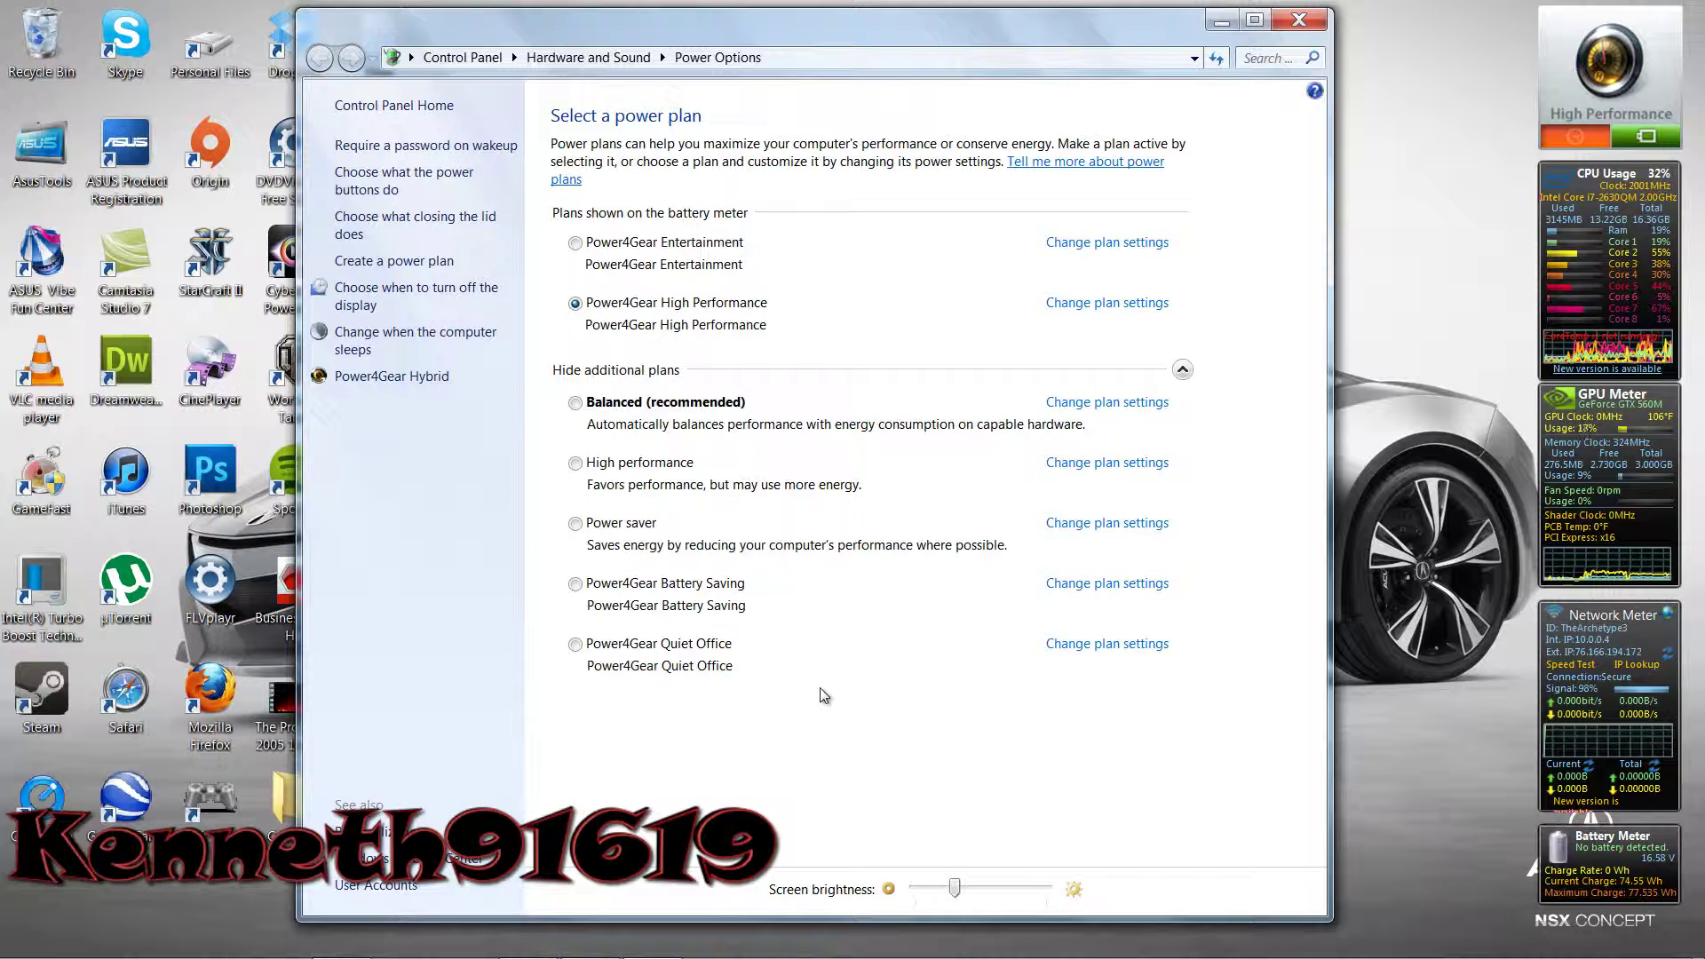
pyautogui.click(1154, 306)
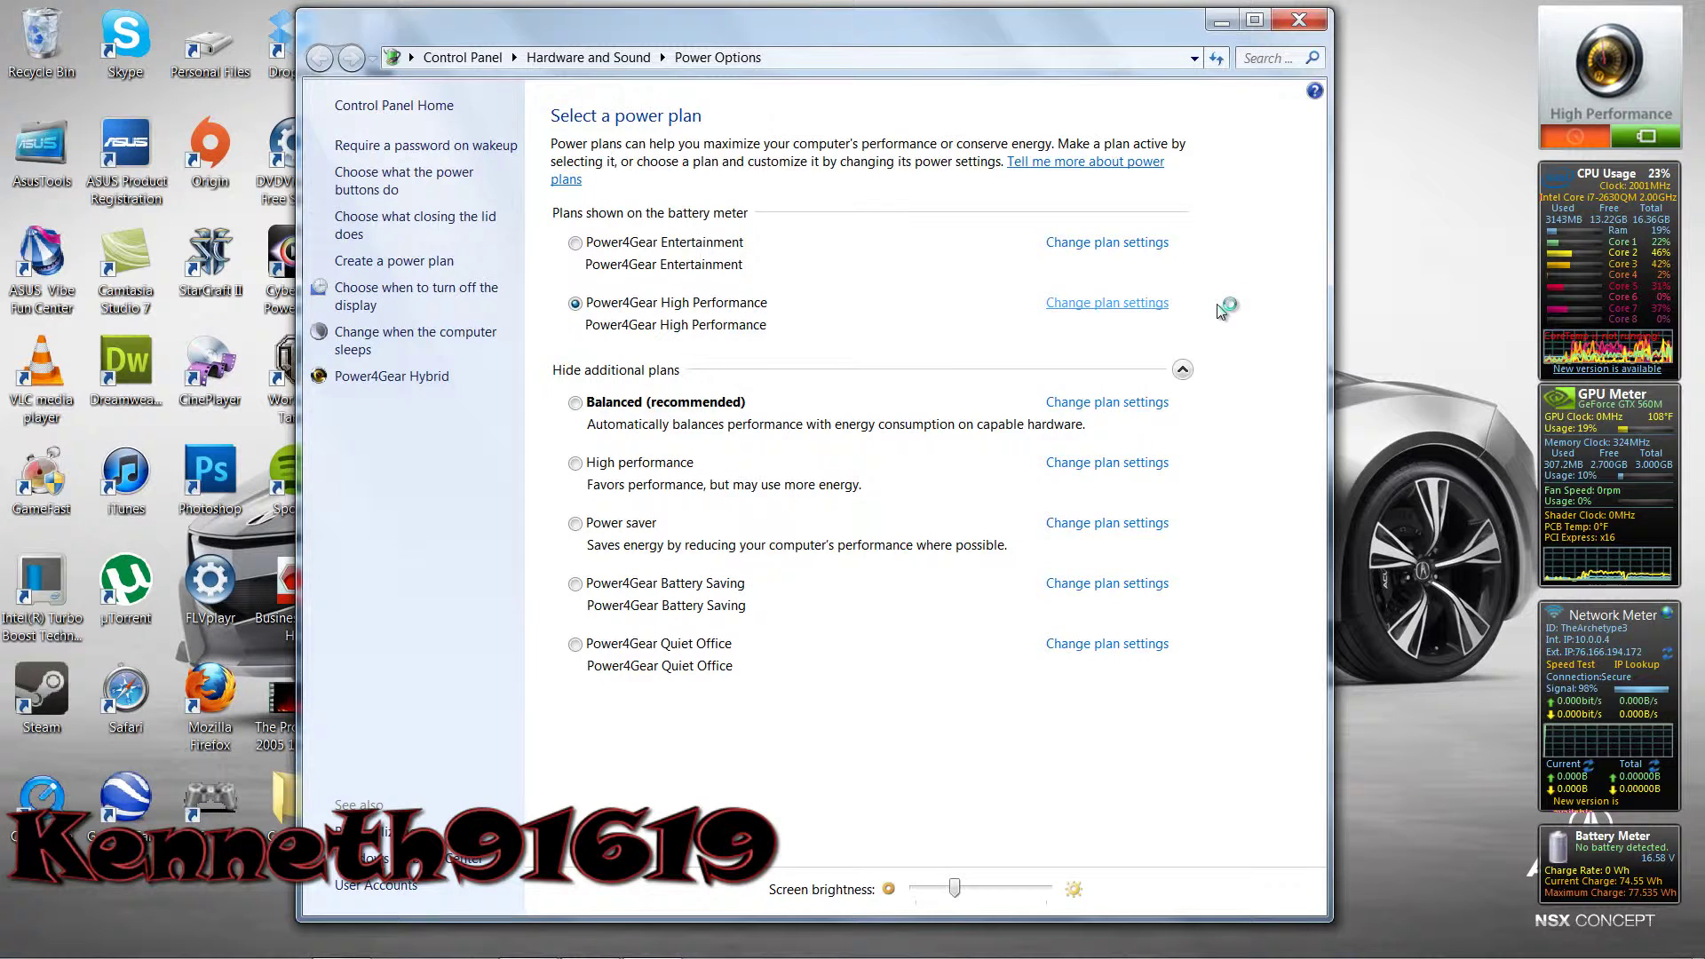
# - Check Lid close action under Power buttons and lid: Sleep on battery, Do nothing plugged in
pyautogui.click(624, 455)
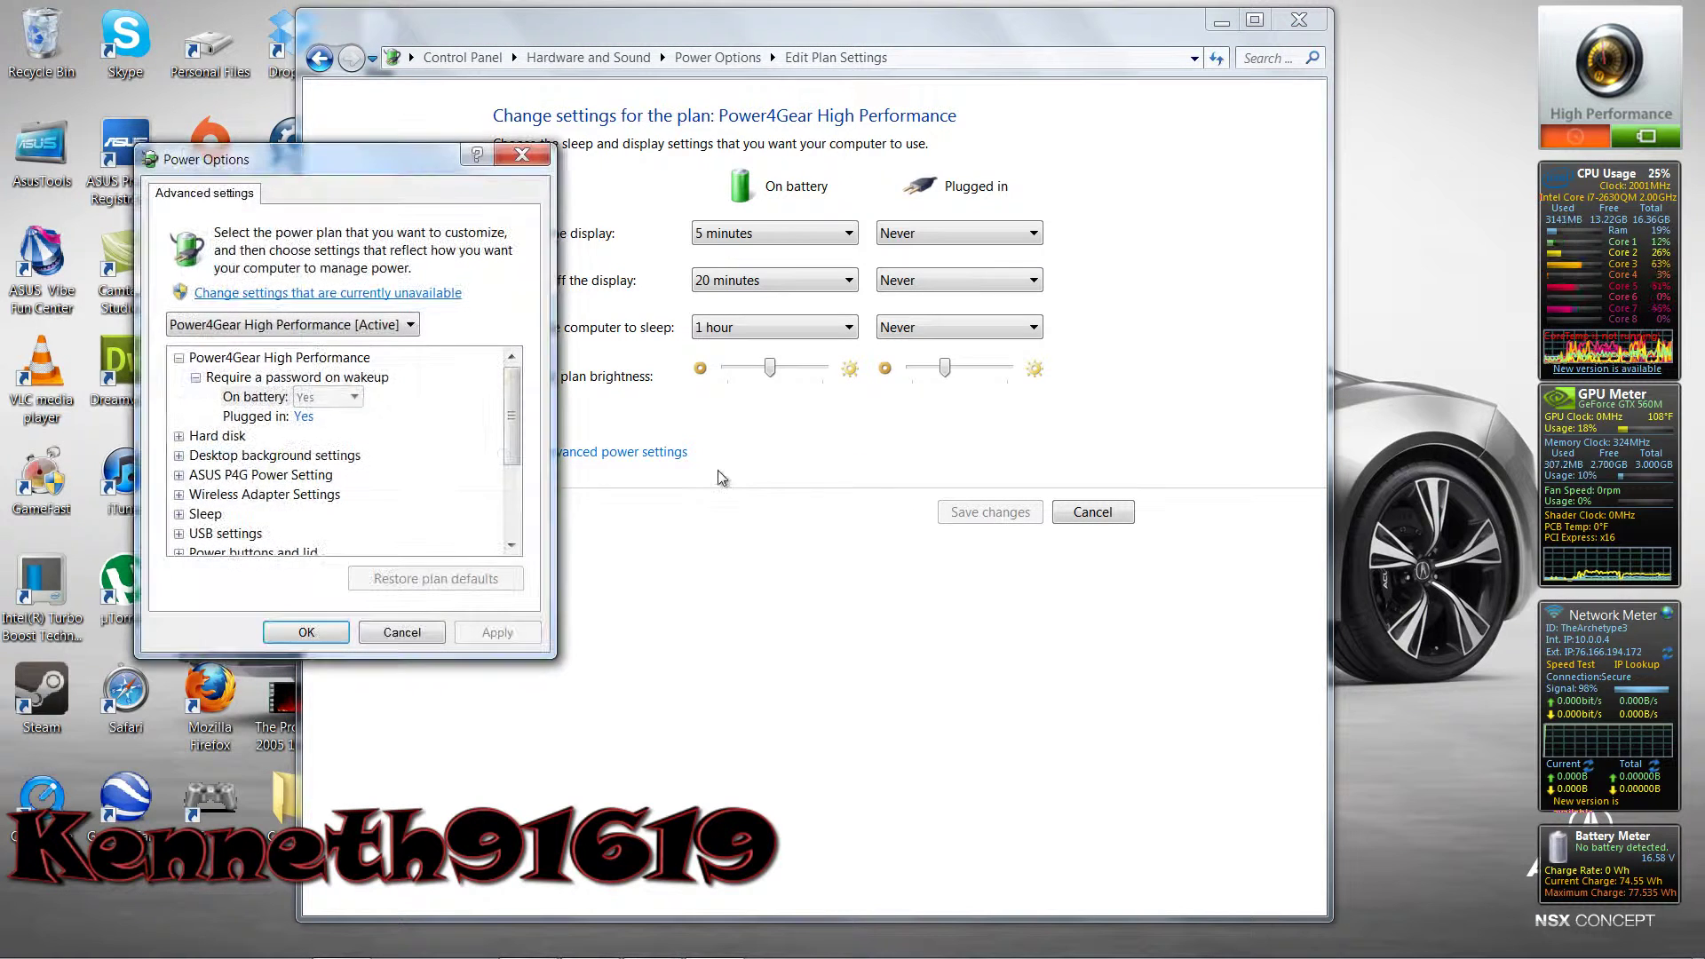
pyautogui.moveTo(515, 424); pyautogui.dragTo(515, 464)
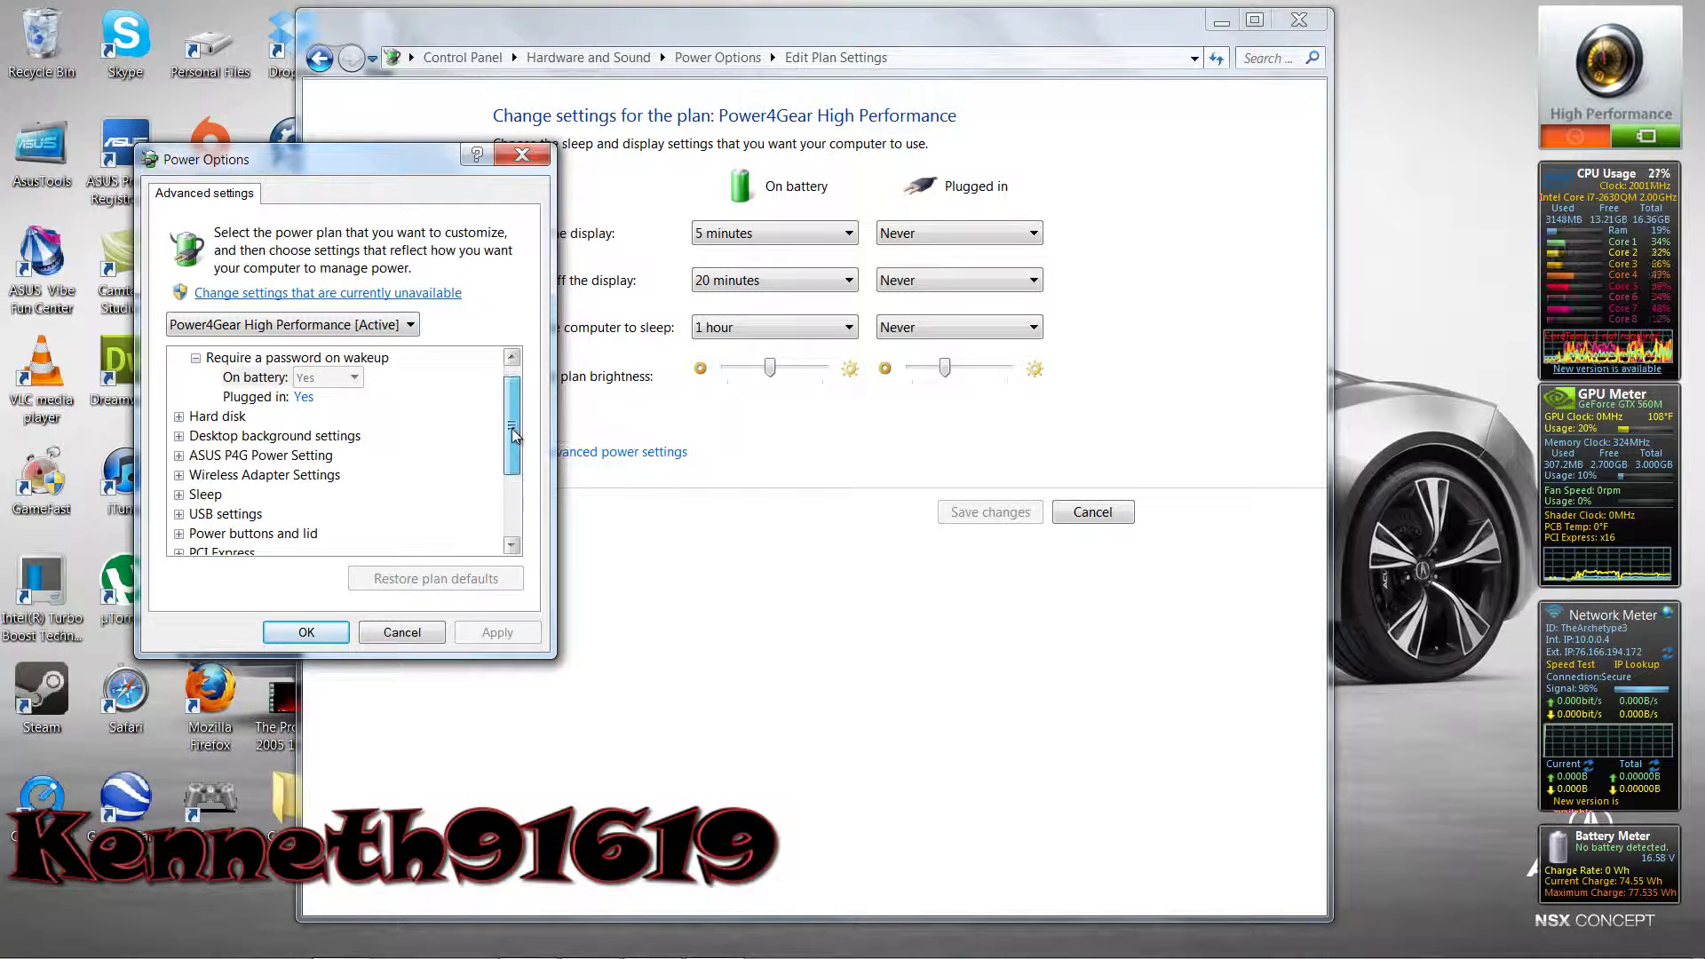
pyautogui.click(178, 475)
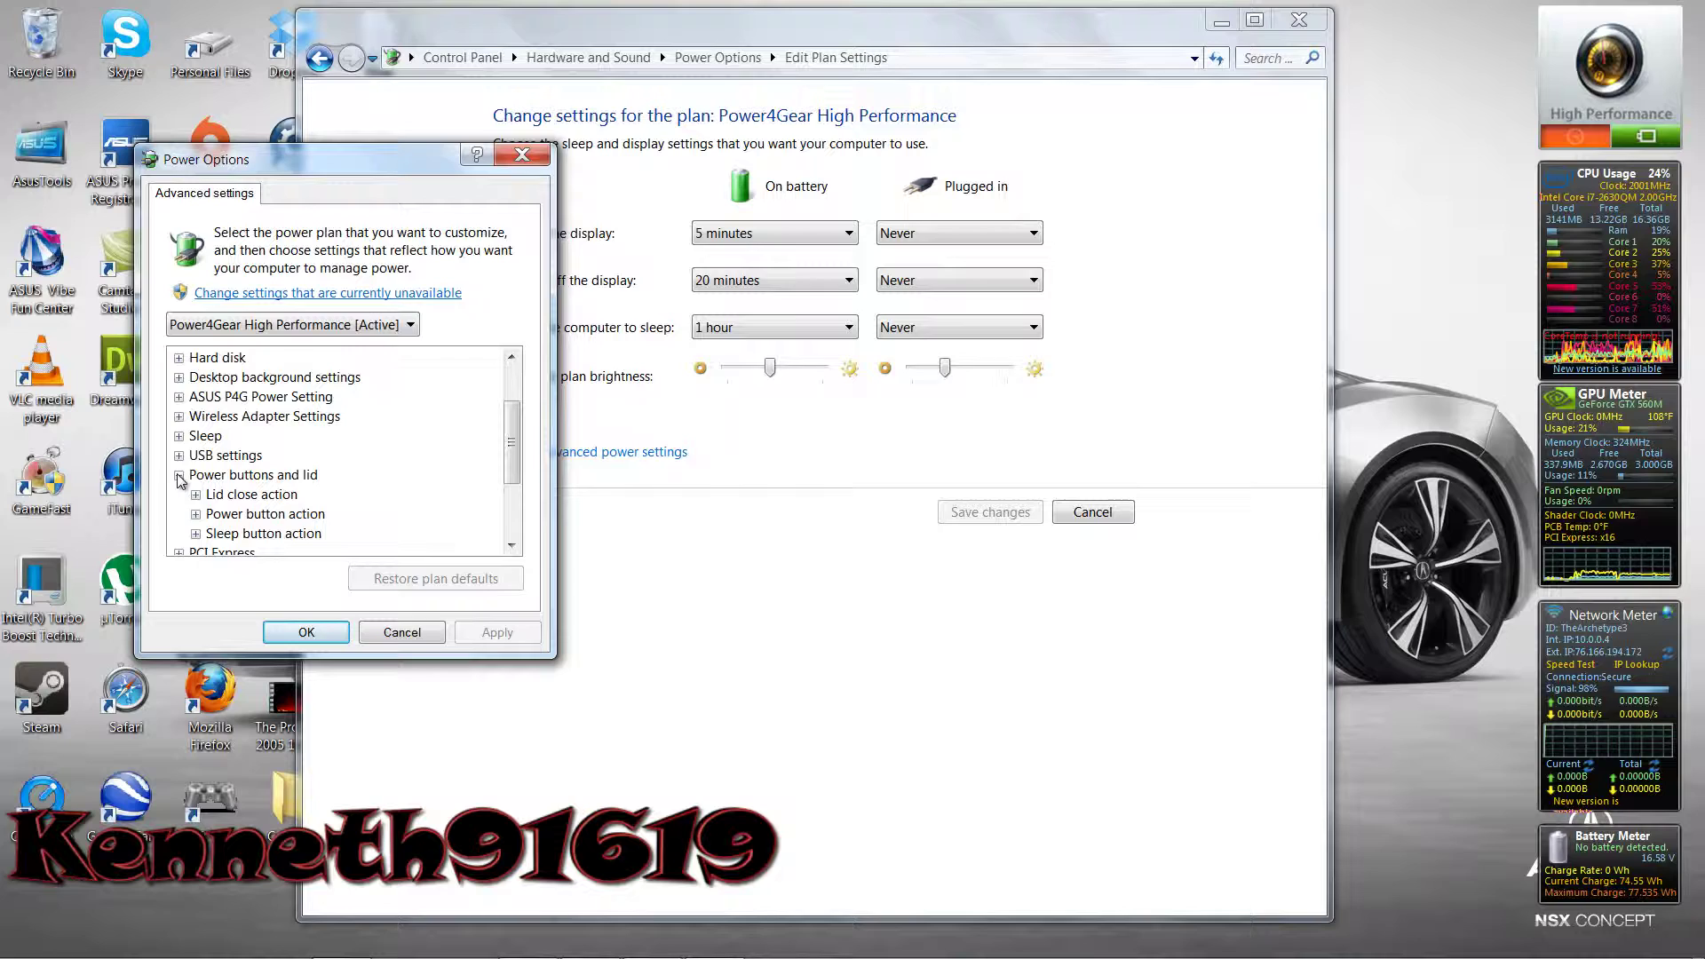
pyautogui.click(195, 495)
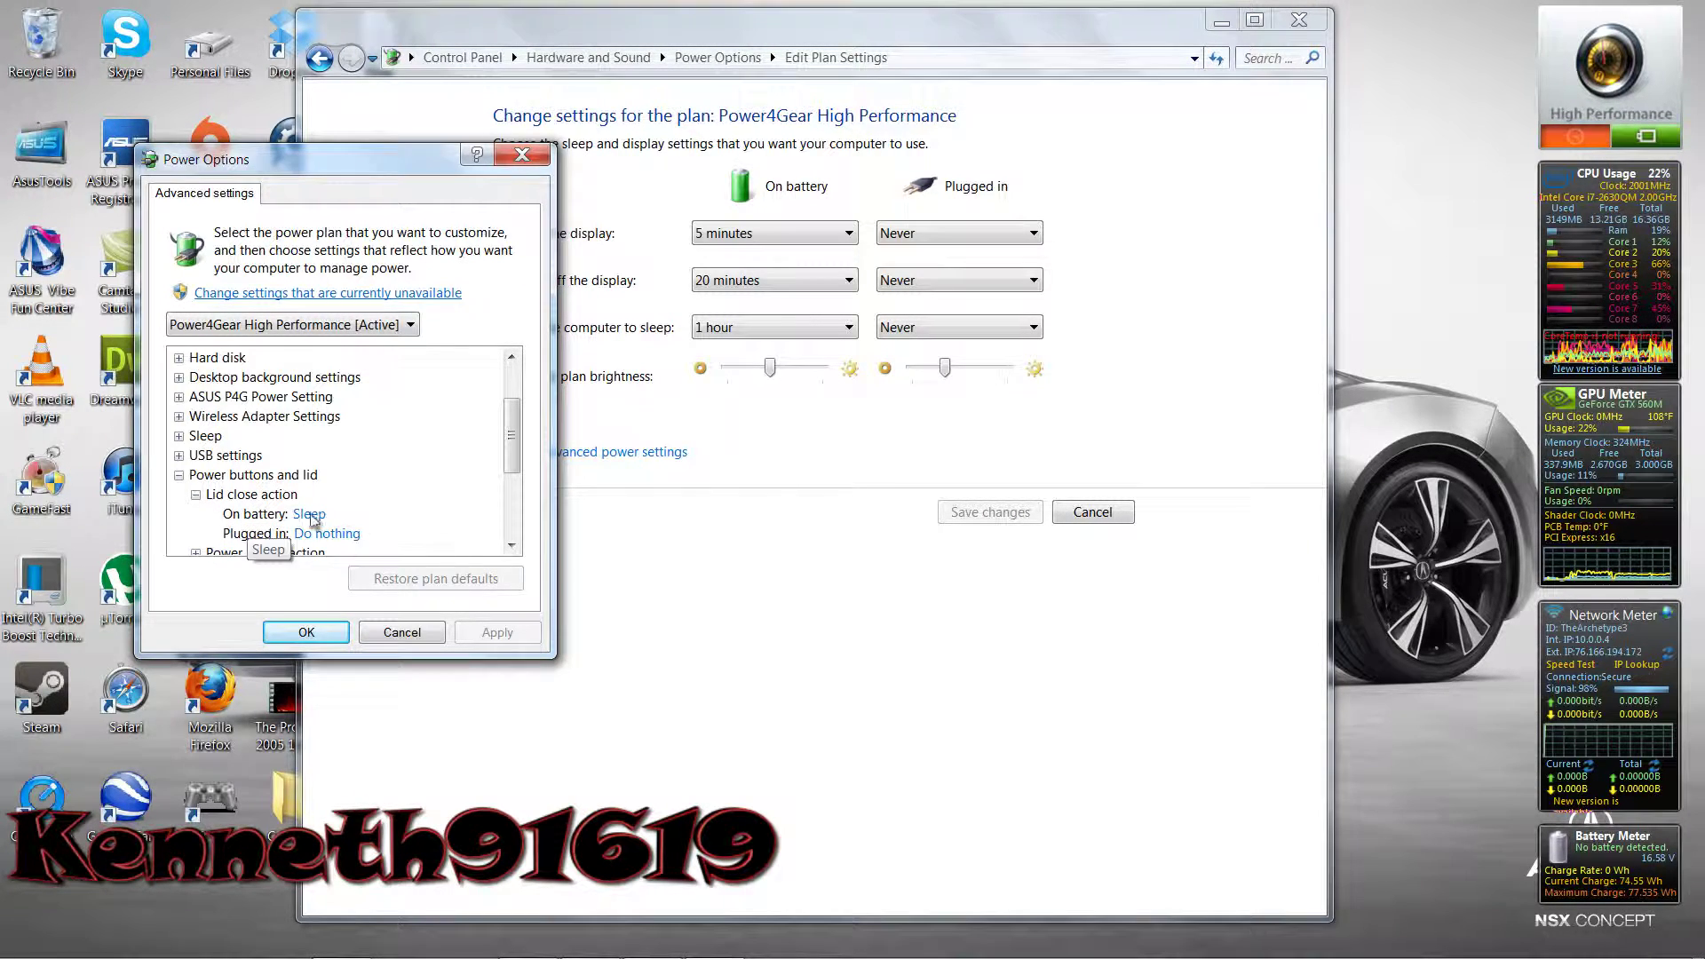
pyautogui.click(400, 633)
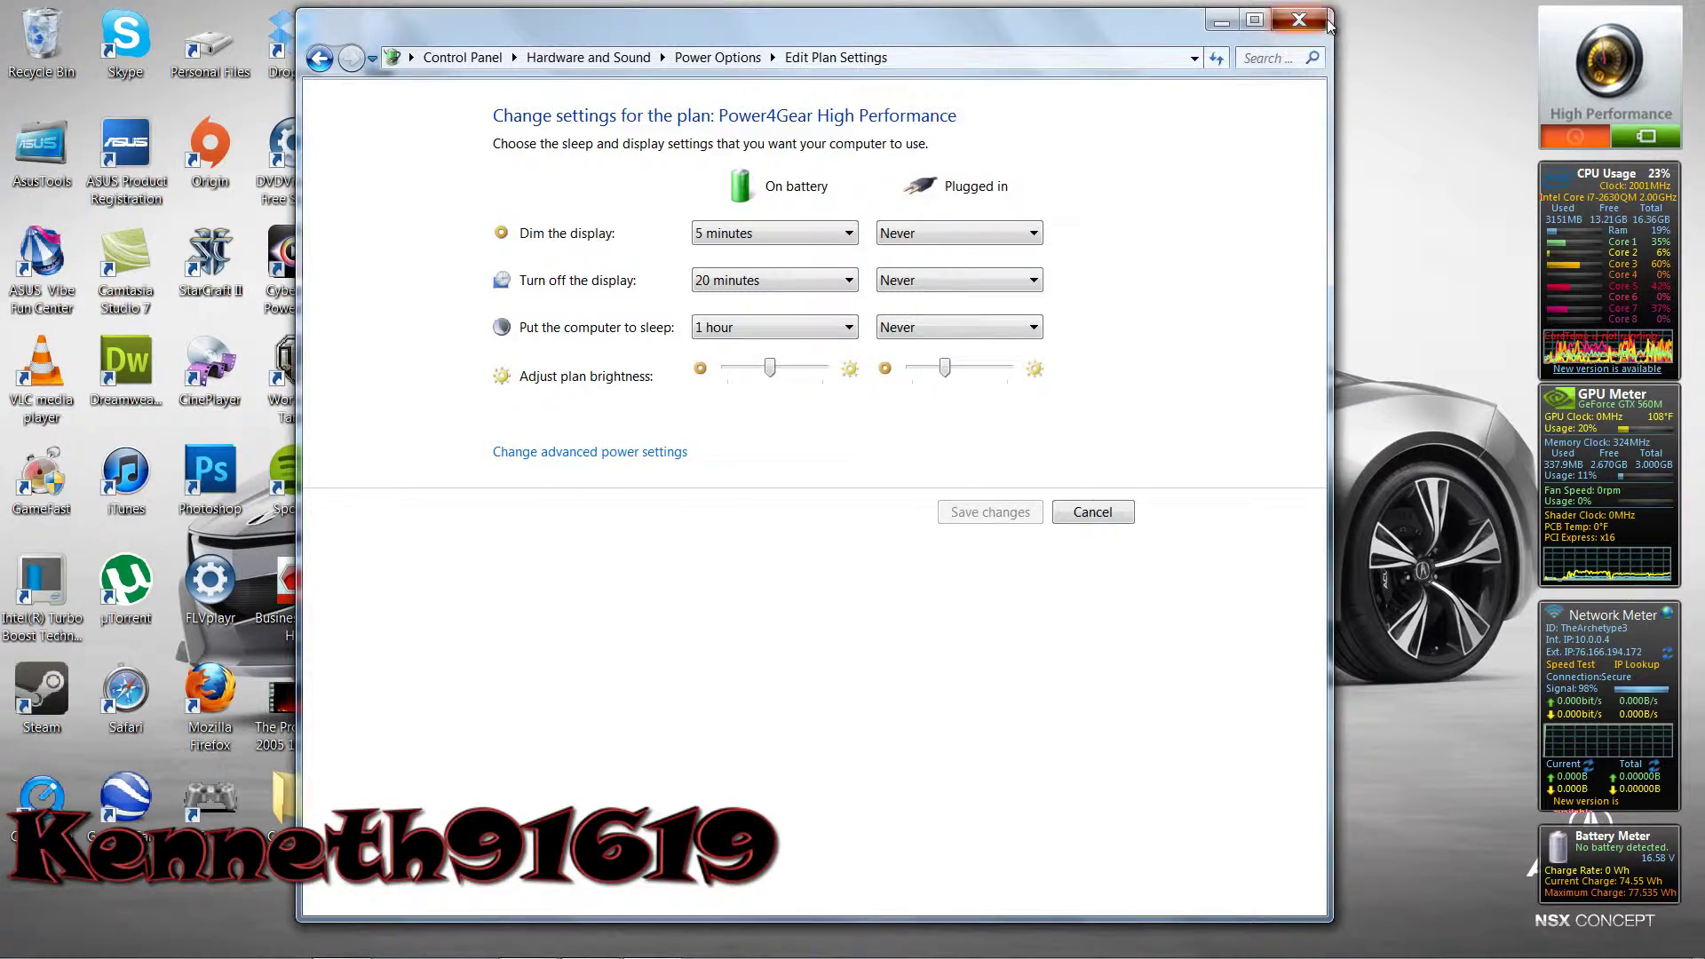
# - Close the plan settings and return to Chrome, highlighting the viewer's lid question
pyautogui.click(1299, 20)
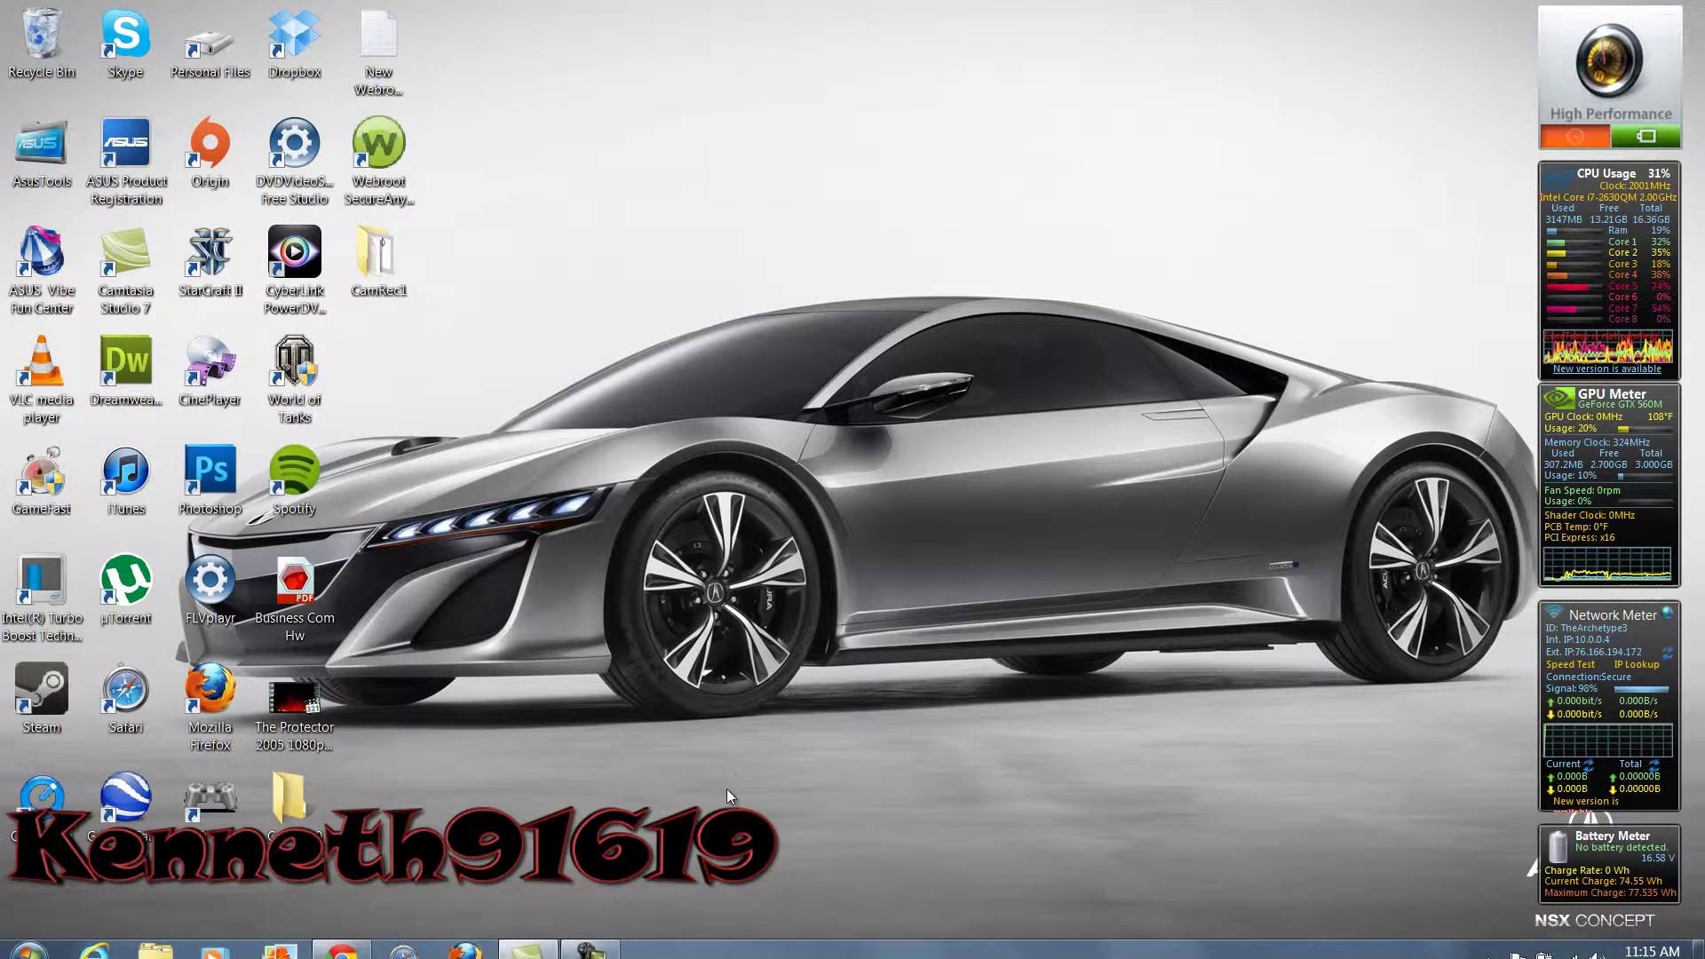
pyautogui.click(384, 893)
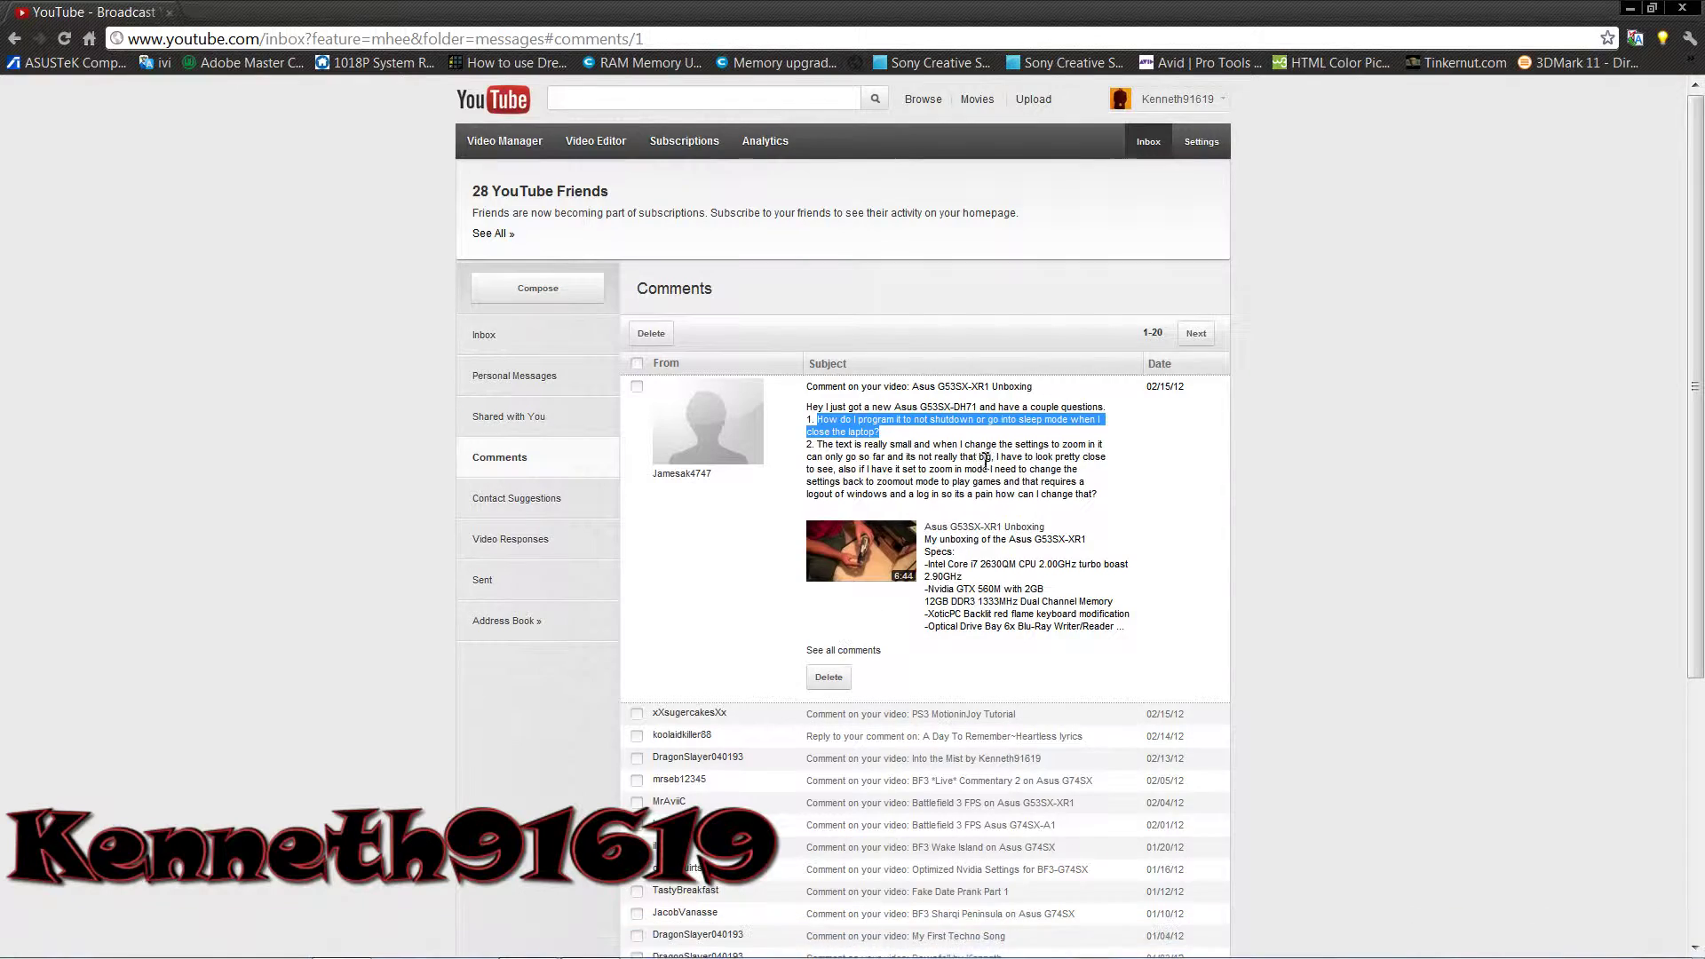
pyautogui.click(839, 420)
pyautogui.moveTo(828, 419); pyautogui.dragTo(912, 421)
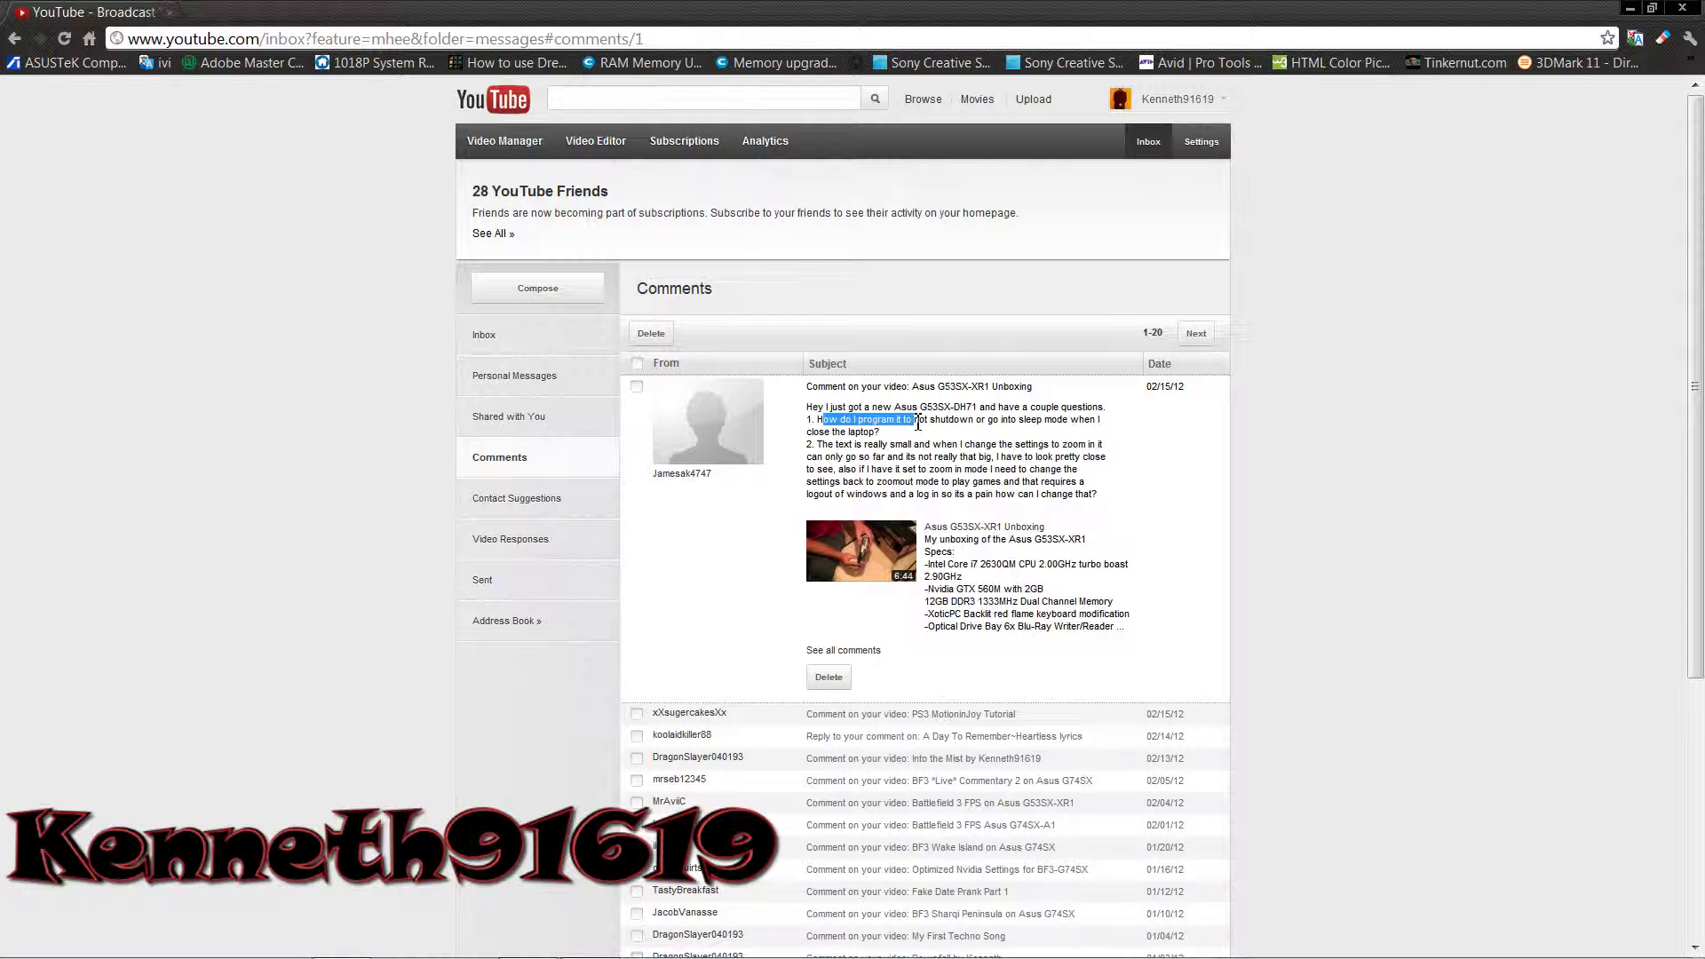
pyautogui.click(938, 439)
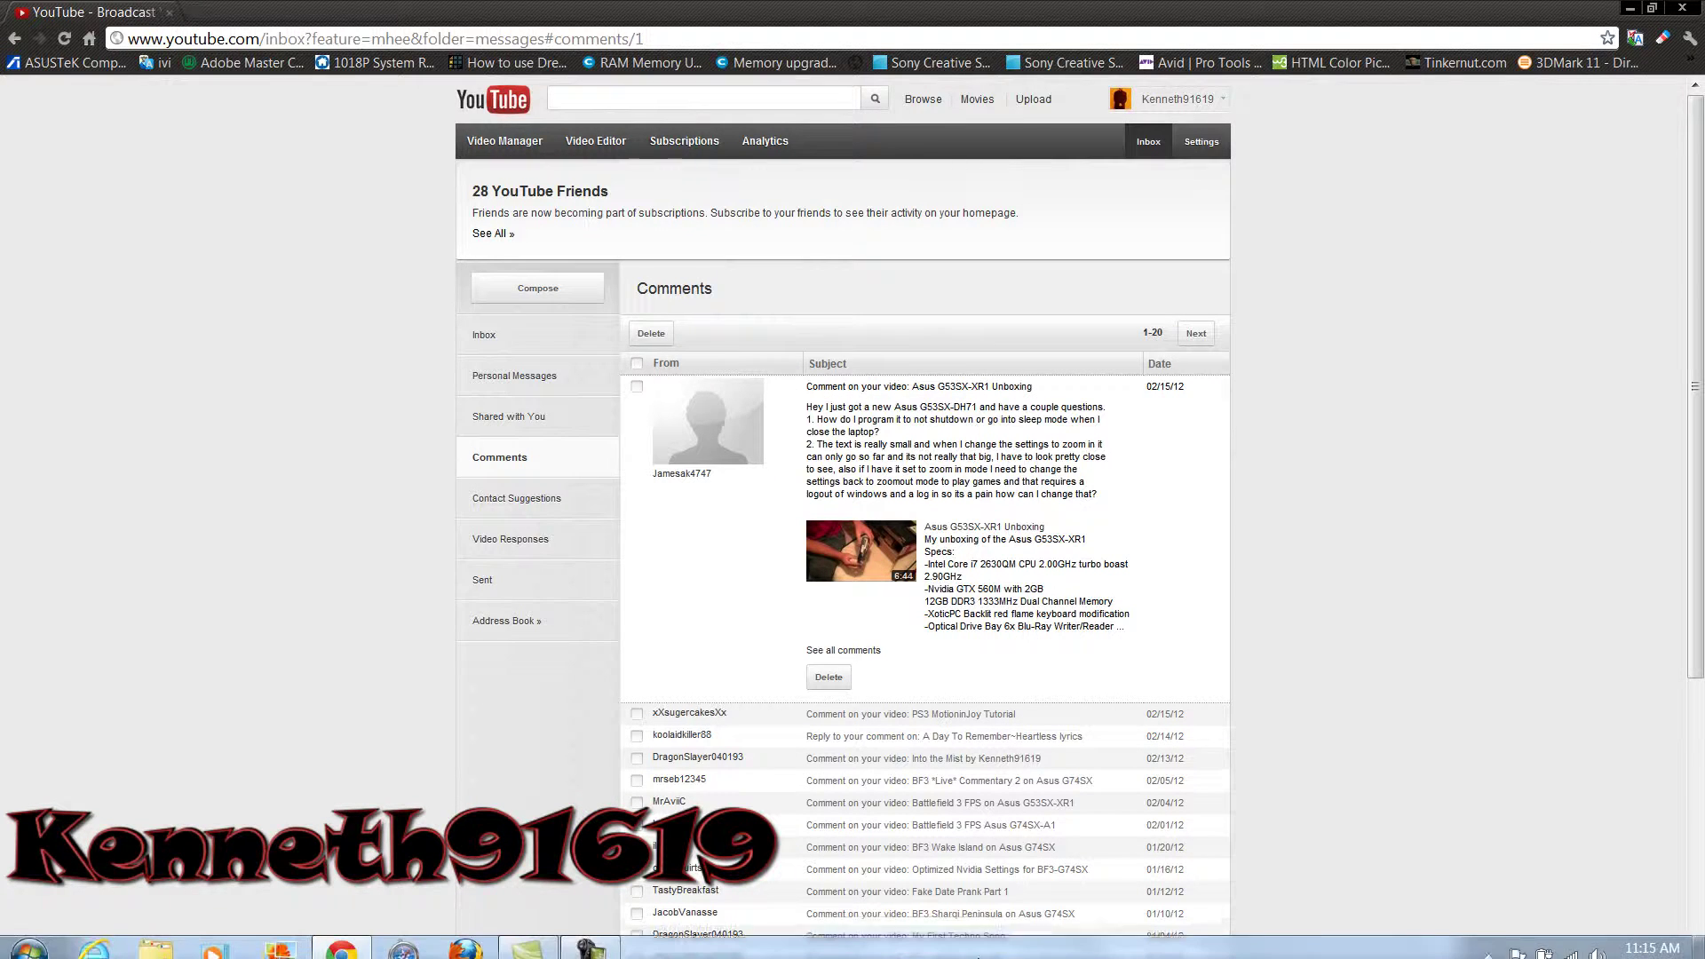
# - Load kenneth91619.webs.com in a new tab, view the Zoom menu, then minimize Chrome
pyautogui.click(192, 14)
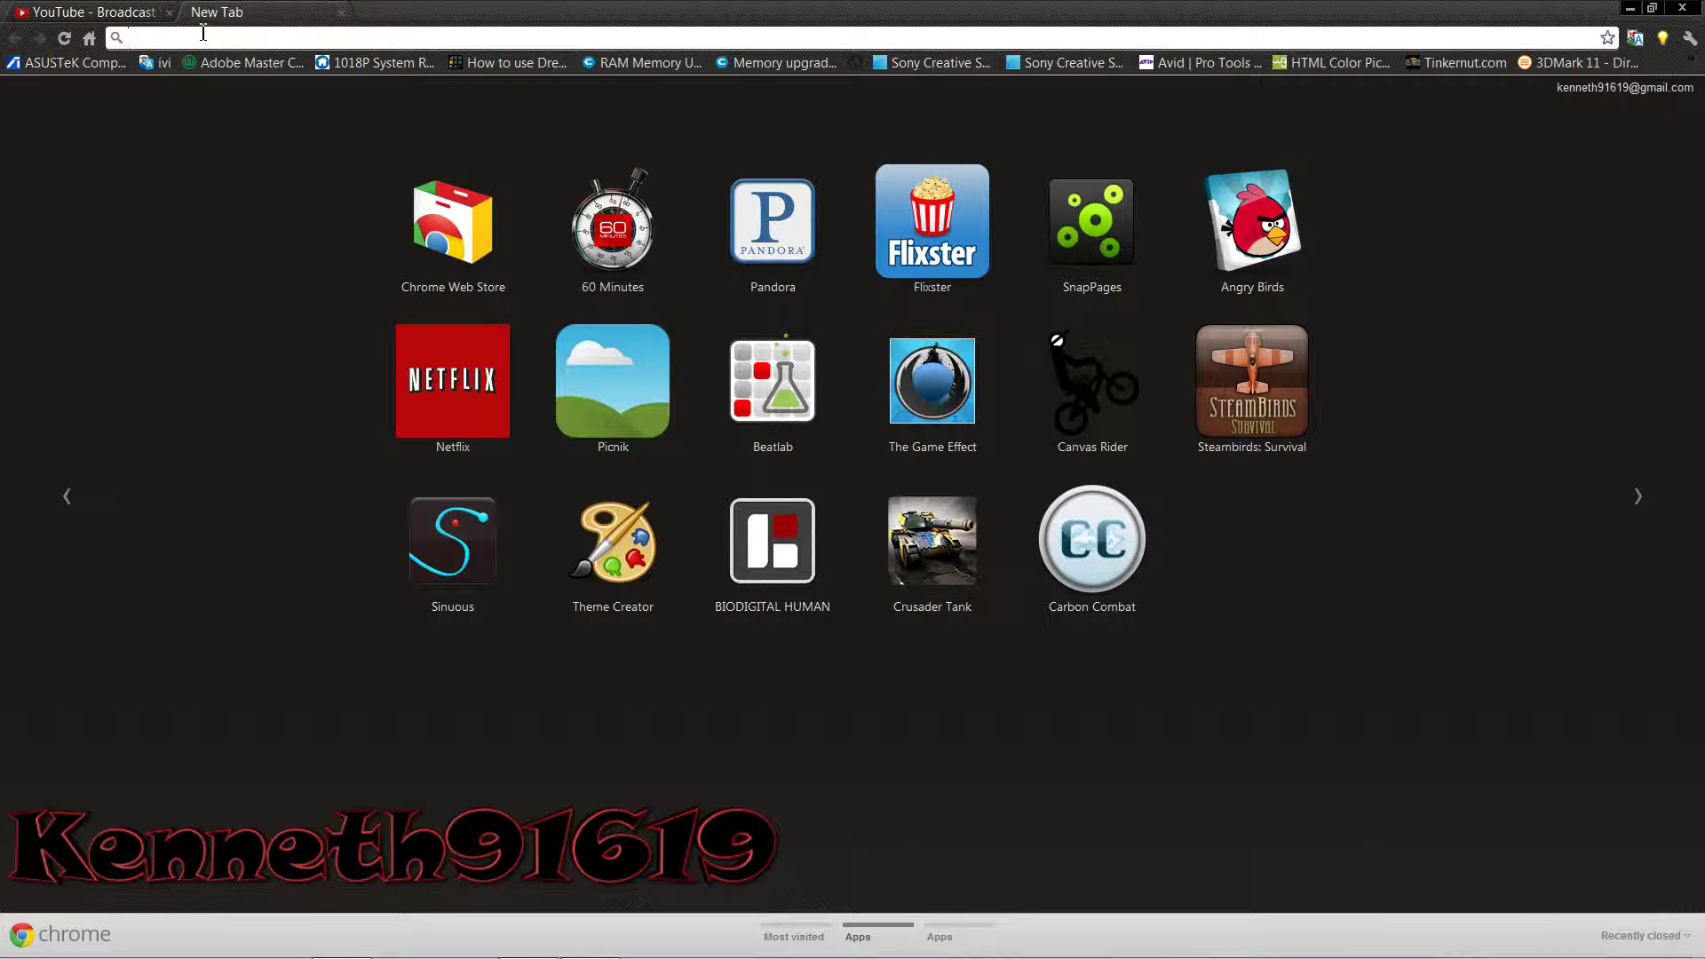
pyautogui.write('kenneth91619.webs.com')
pyautogui.press('Return')
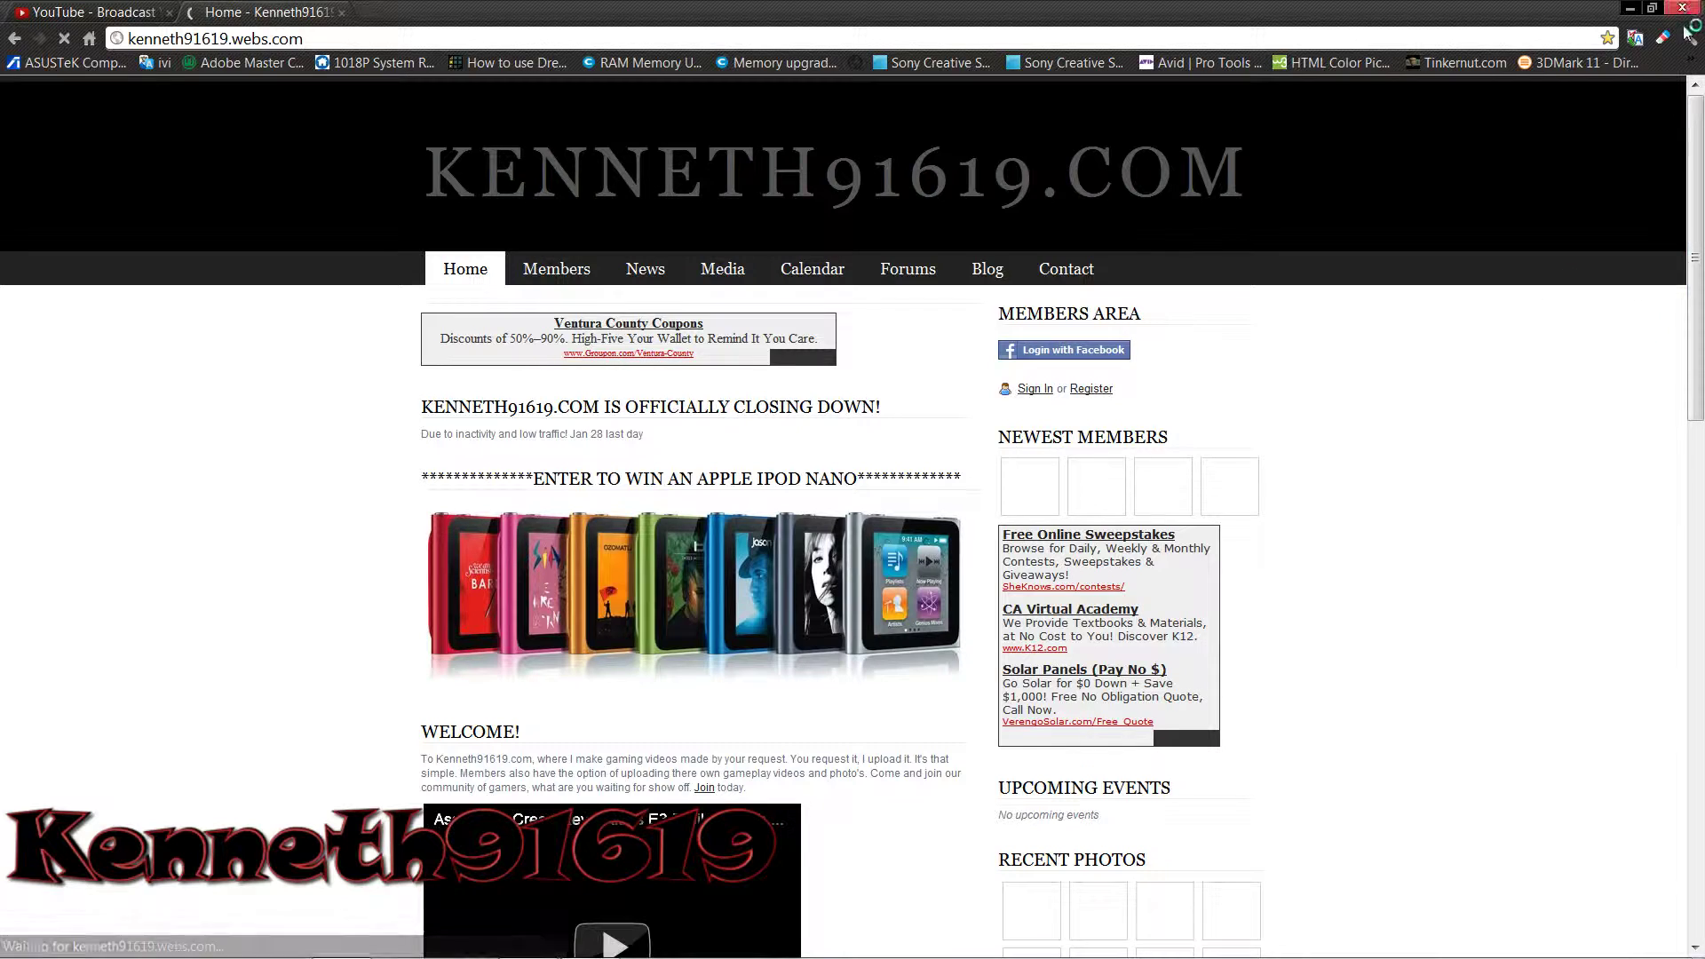
pyautogui.click(1690, 39)
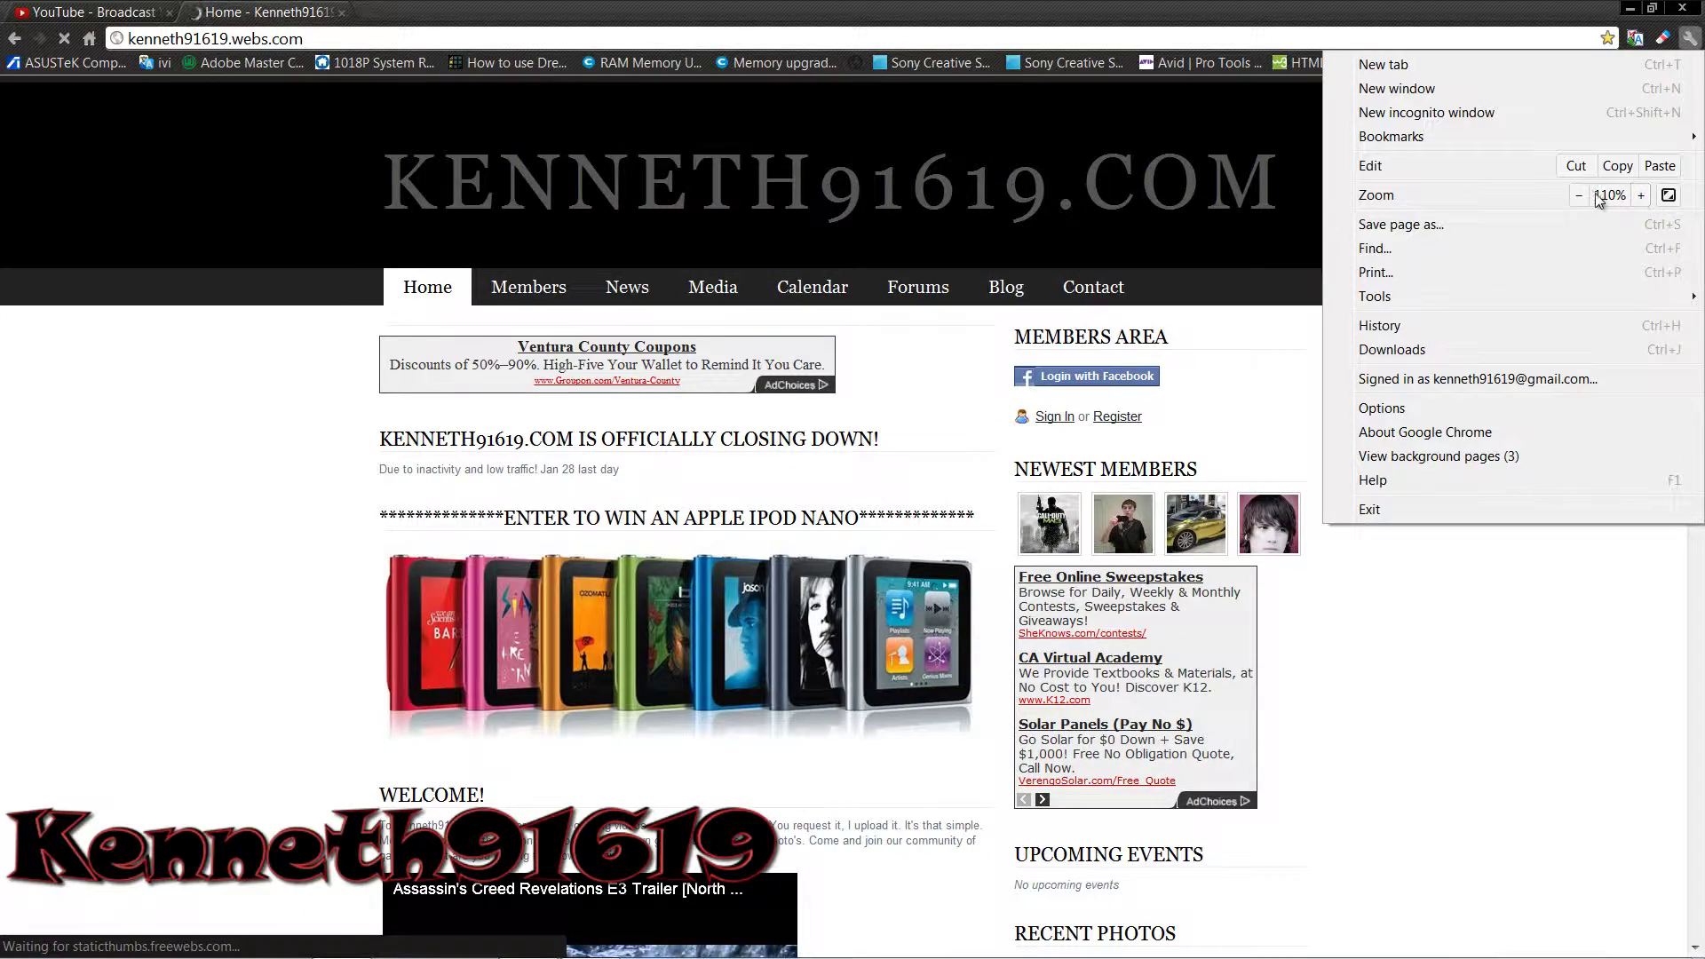
pyautogui.click(1548, 620)
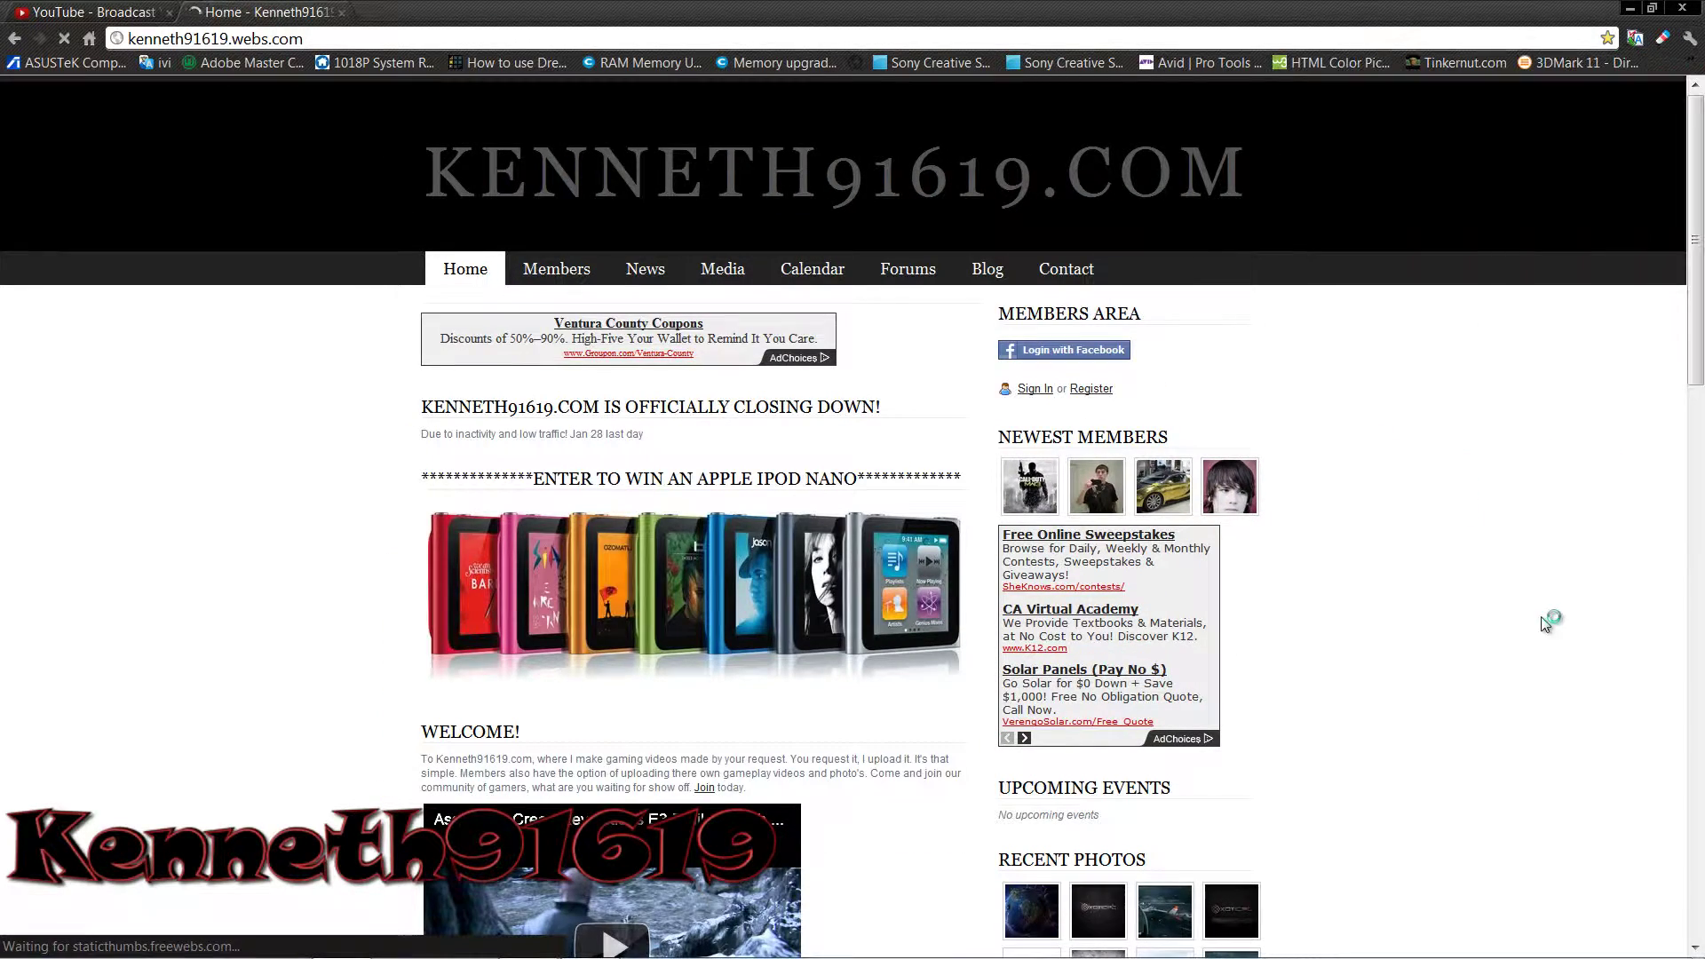
pyautogui.click(1631, 8)
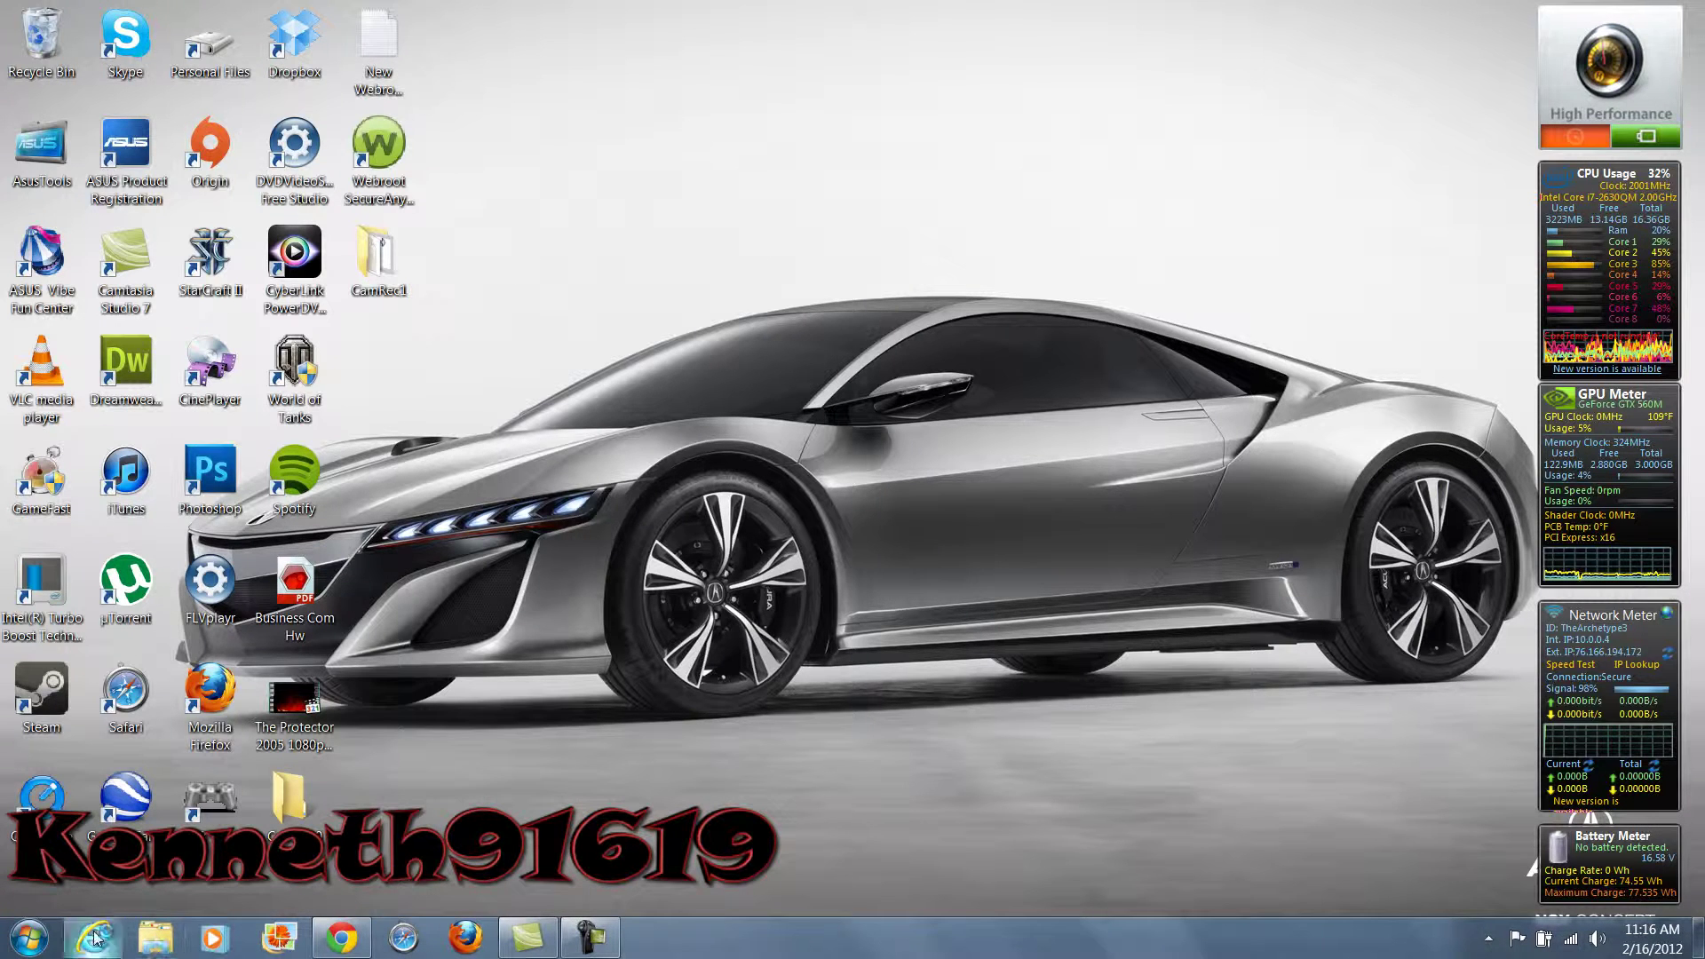
pyautogui.click(93, 938)
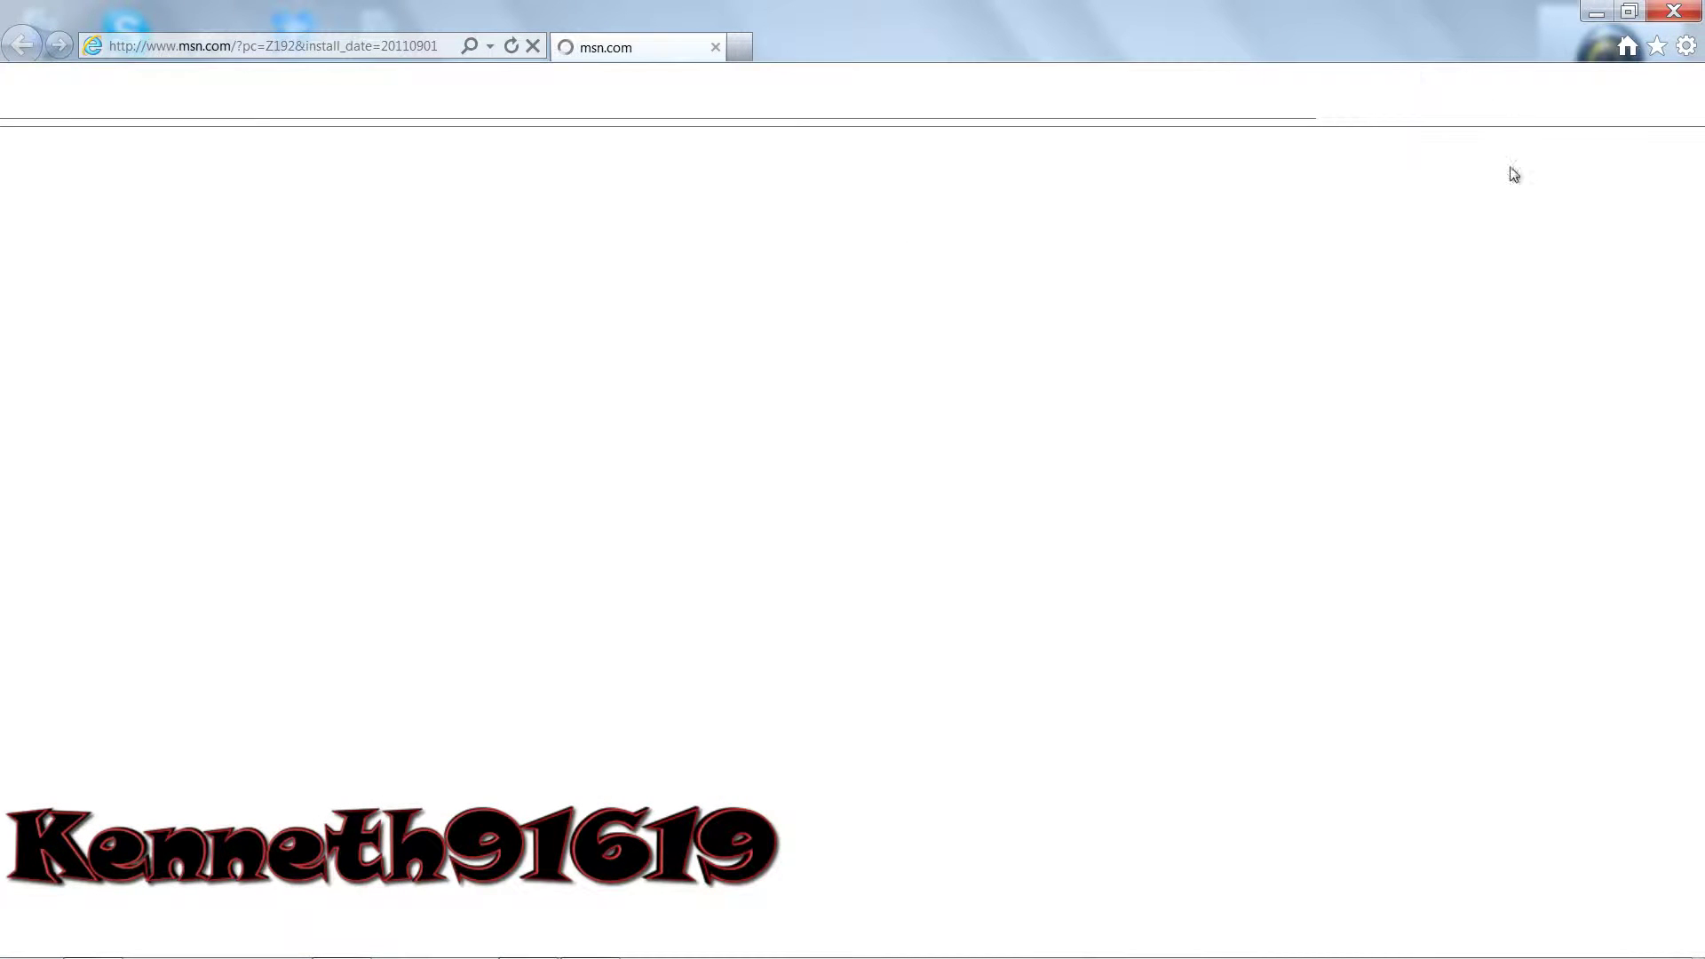
pyautogui.click(1686, 46)
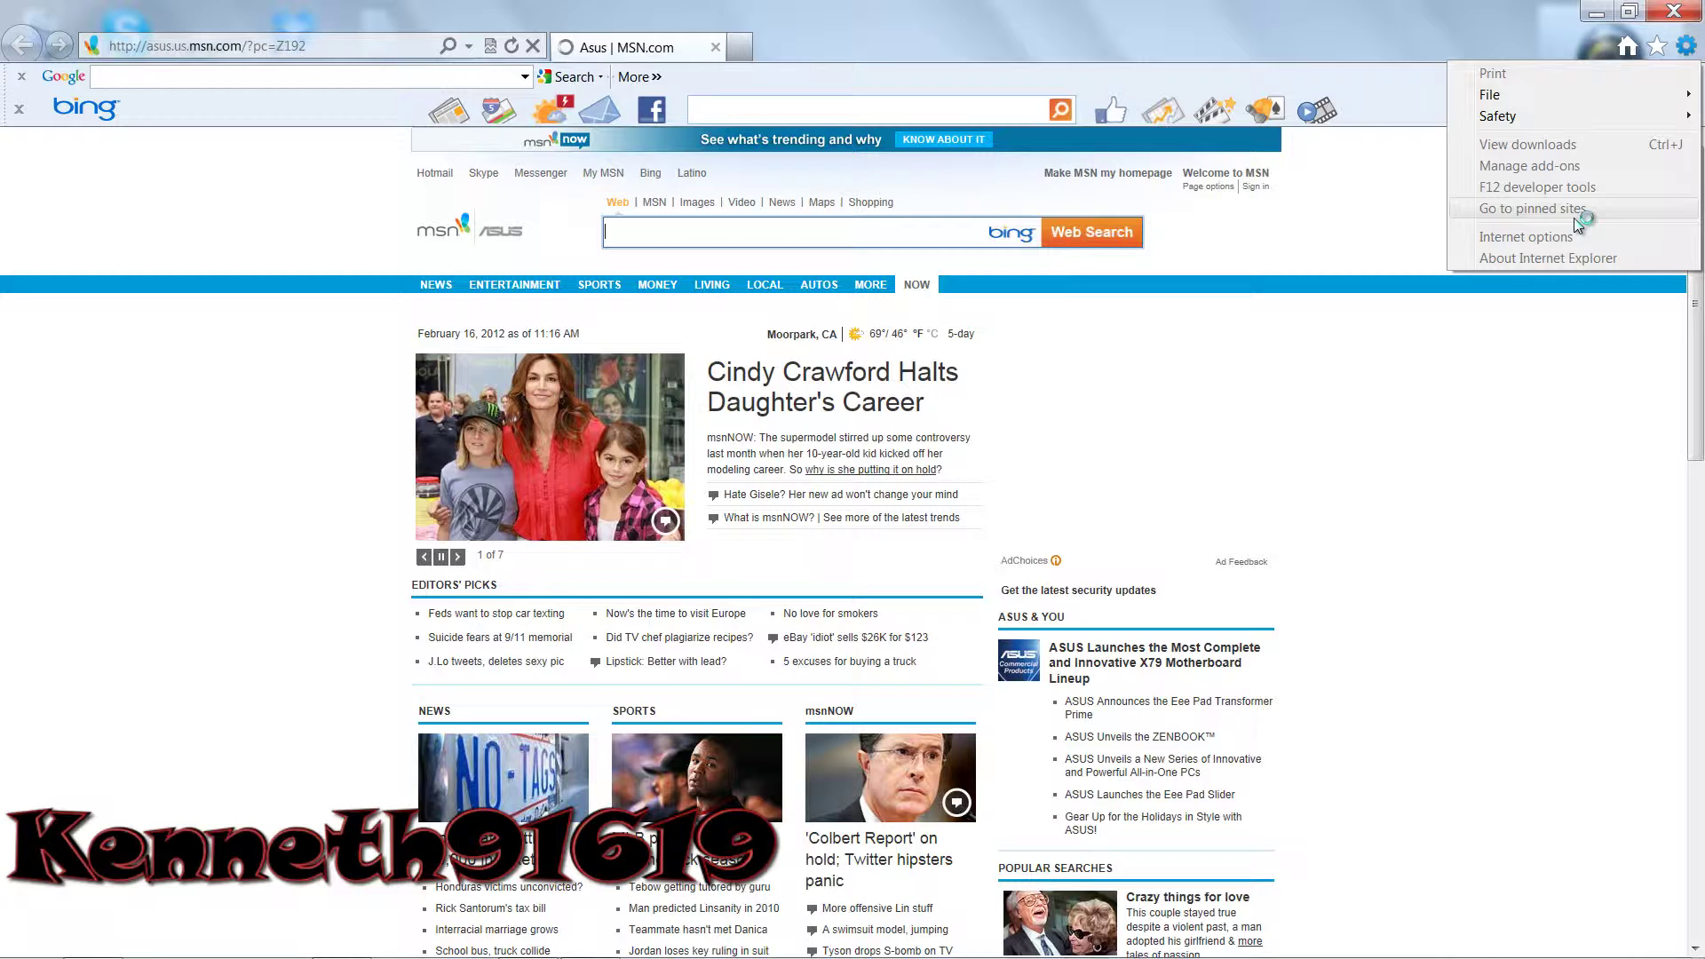
pyautogui.click(1598, 238)
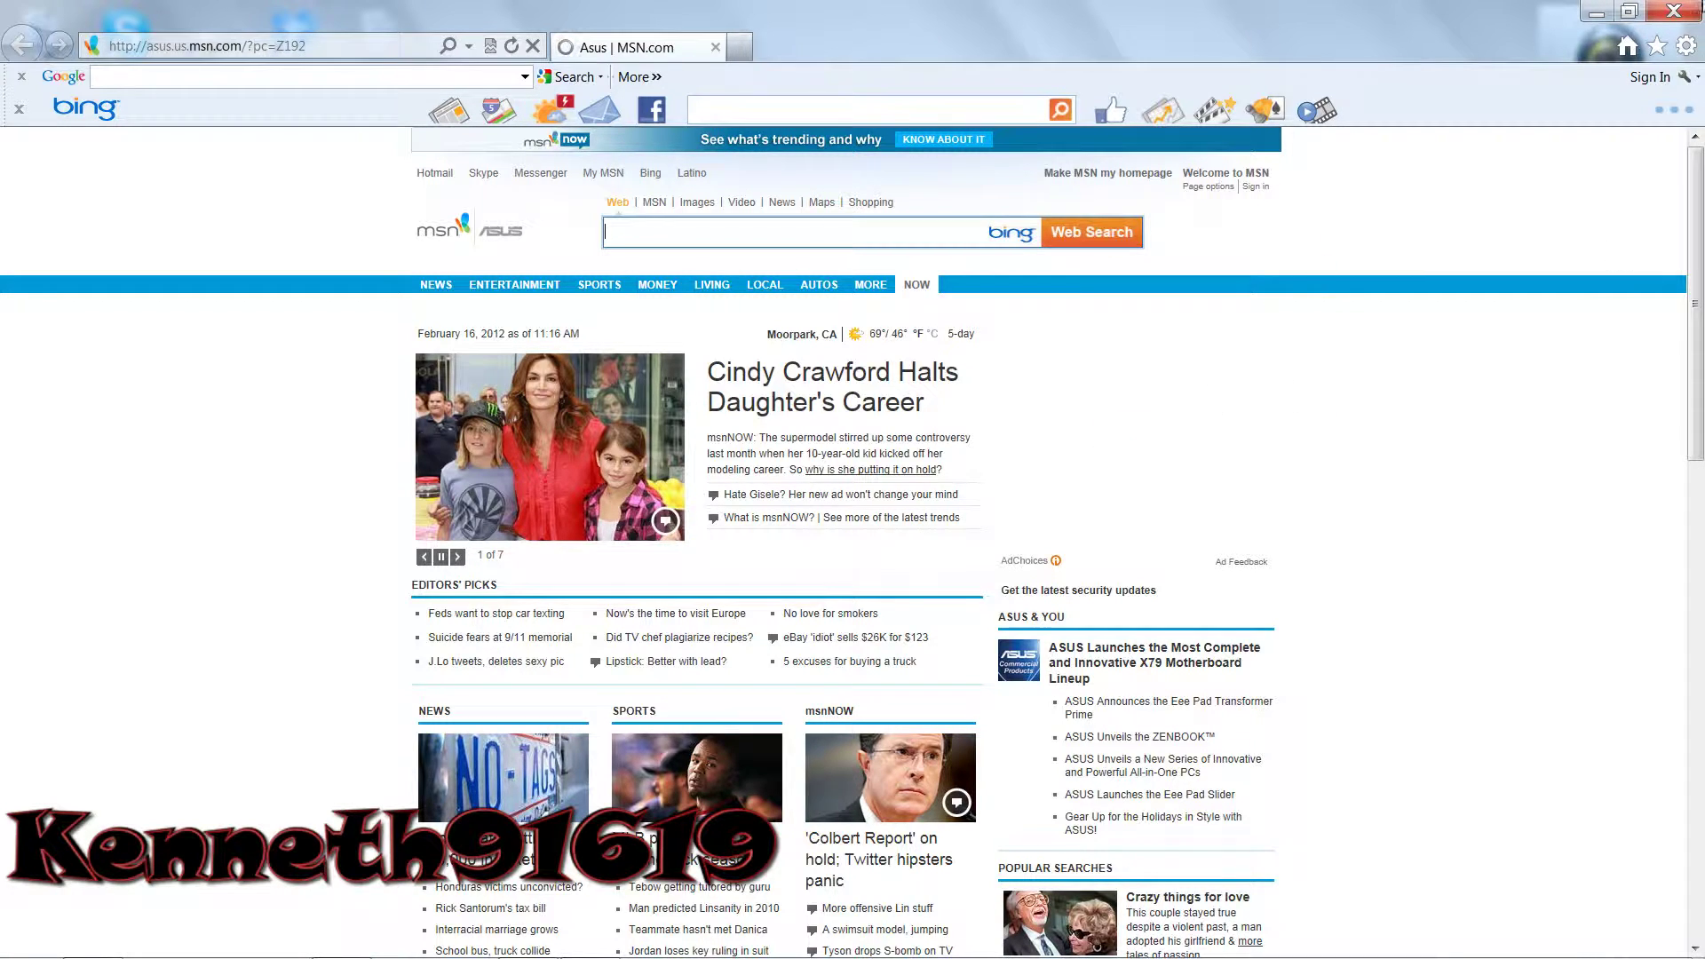
pyautogui.hotkey('alt', 'F4')
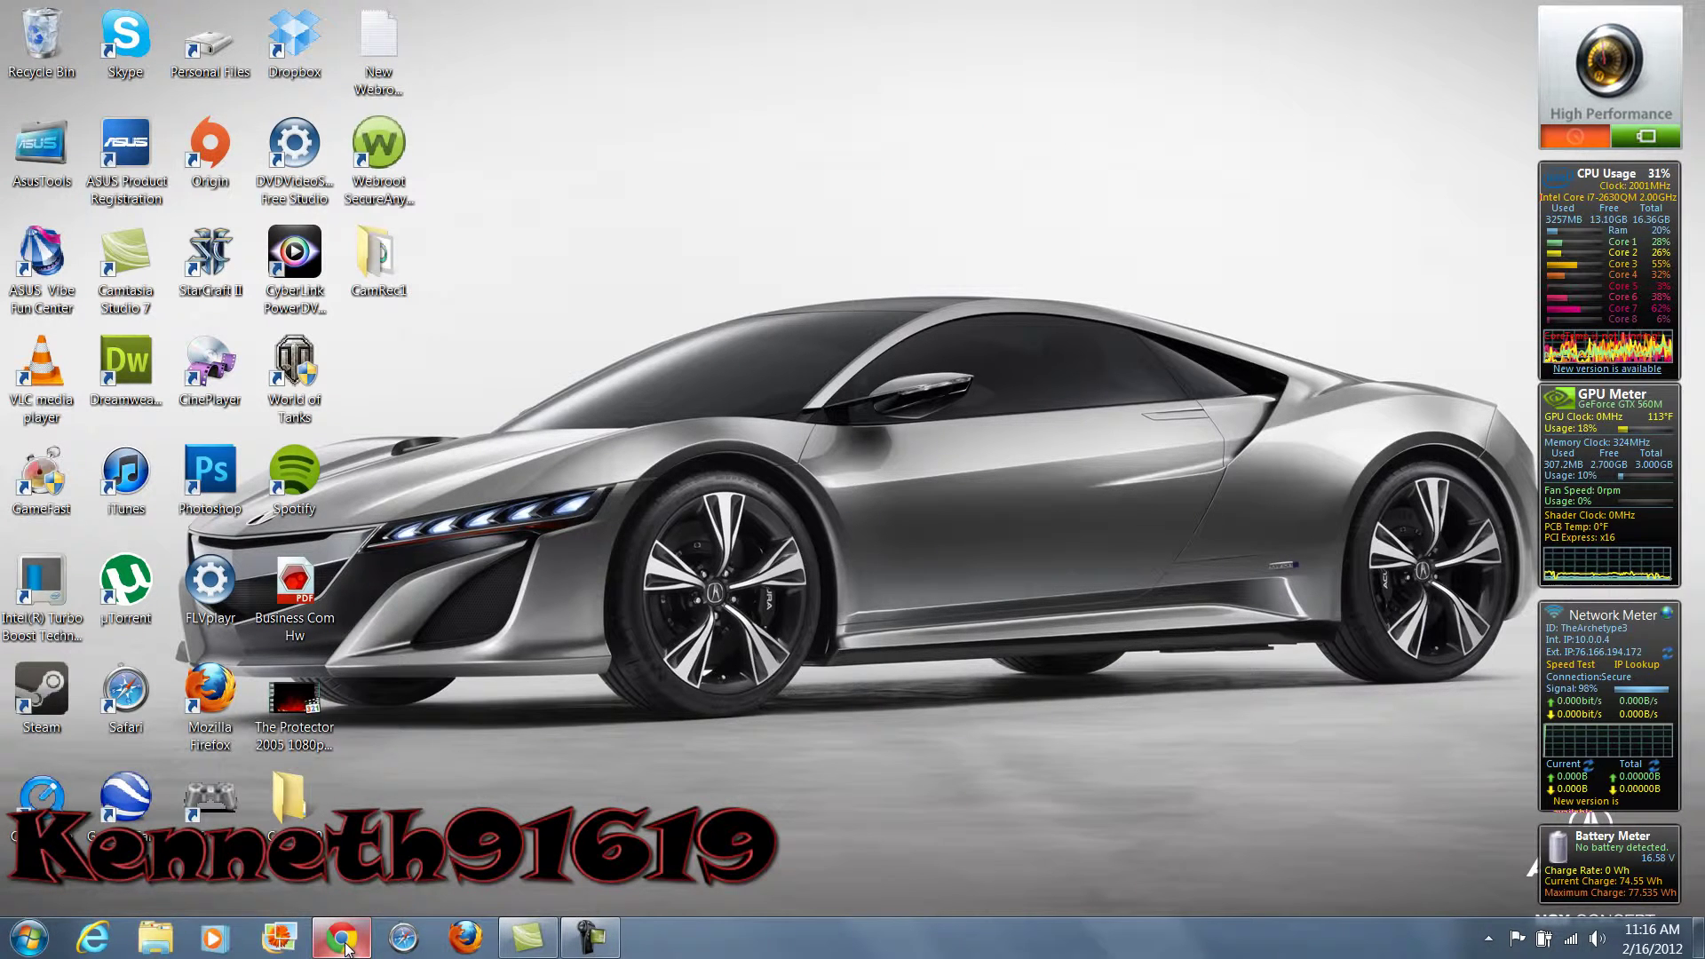
# - Open Computer, then Control Panel's Appearance and Personalization page from the Start menu
pyautogui.click(21, 939)
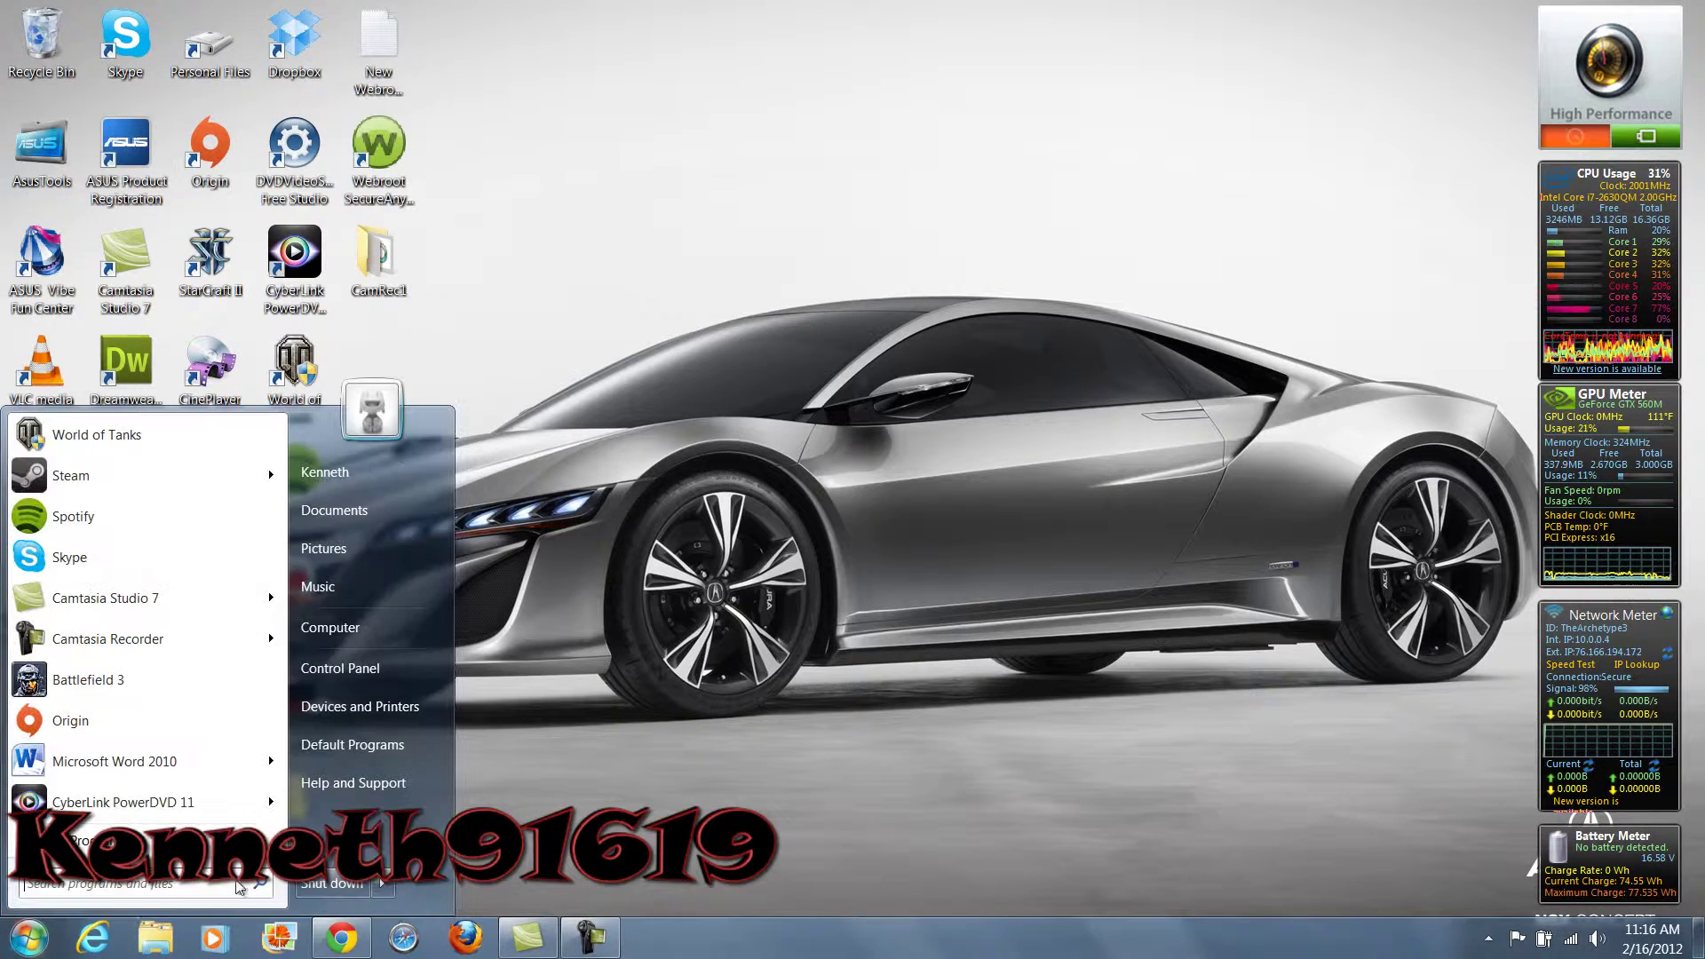
pyautogui.click(400, 626)
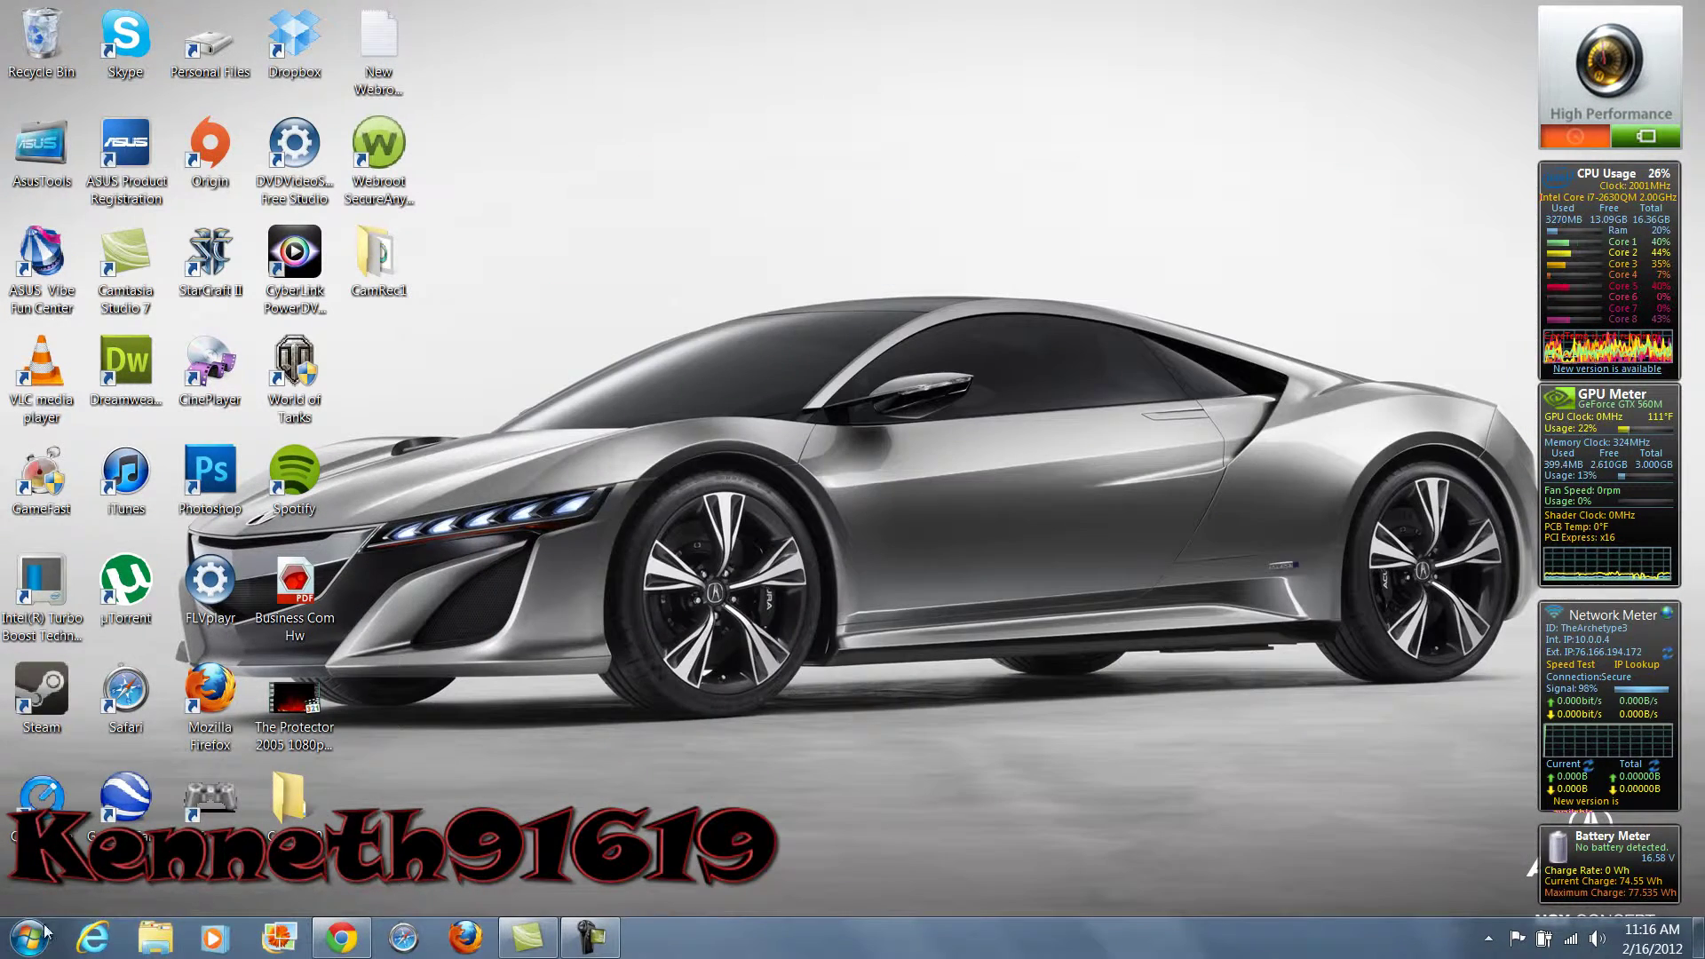
pyautogui.press('super')
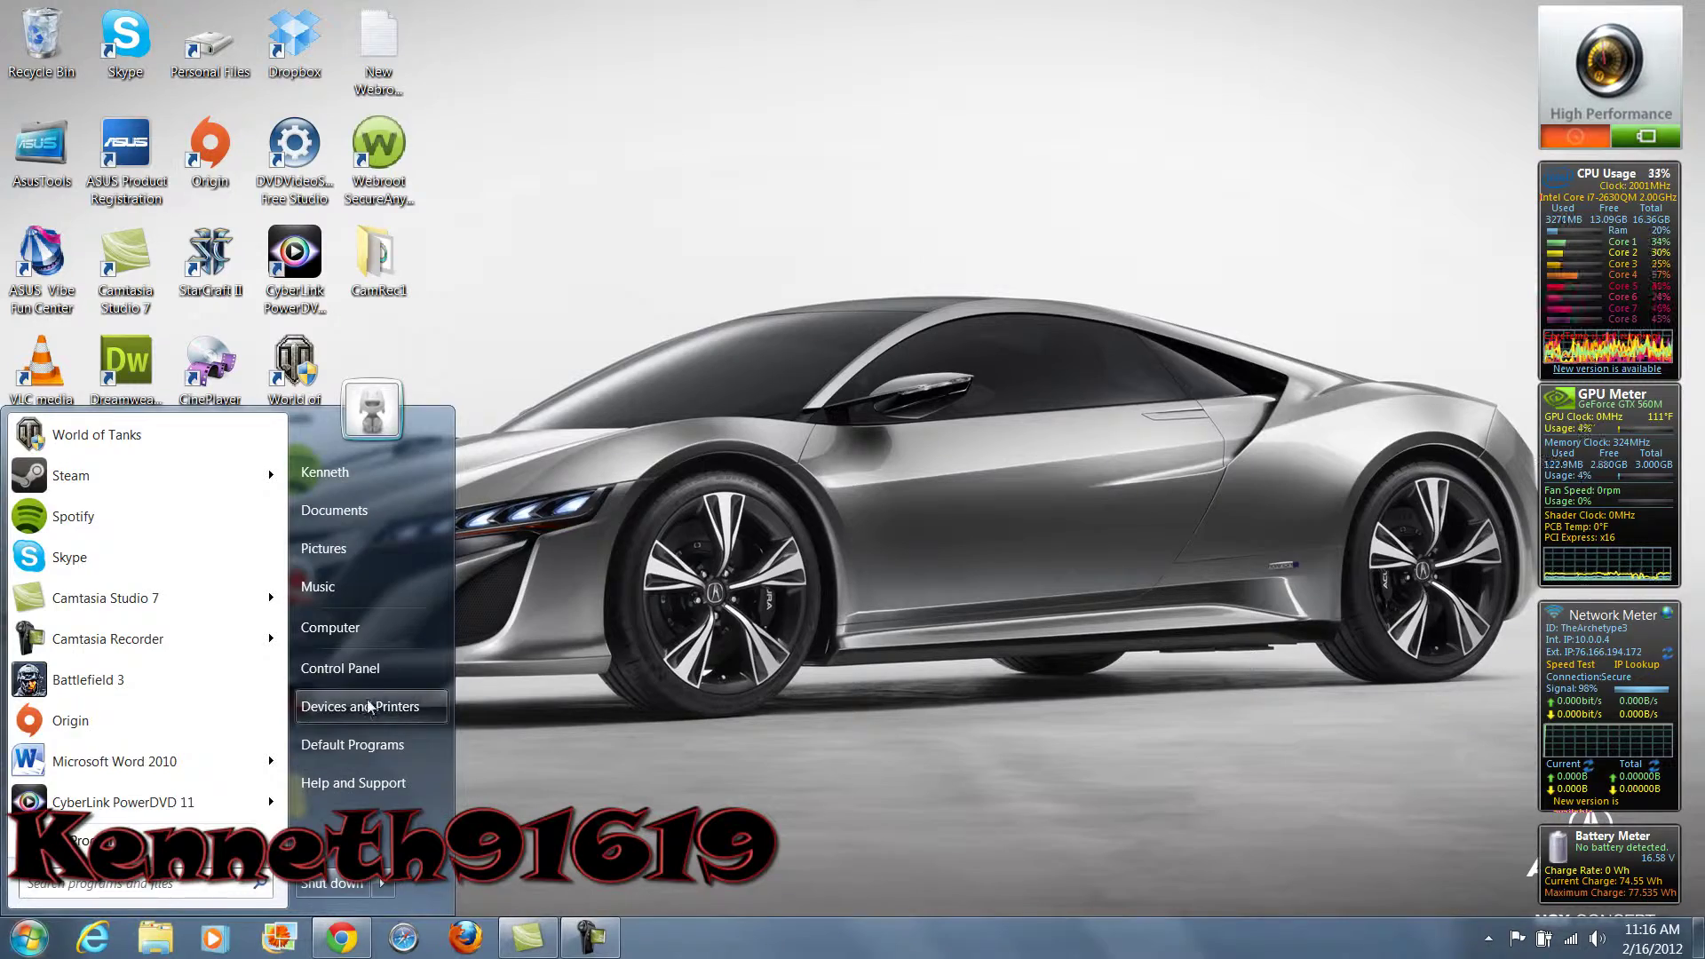
pyautogui.click(374, 674)
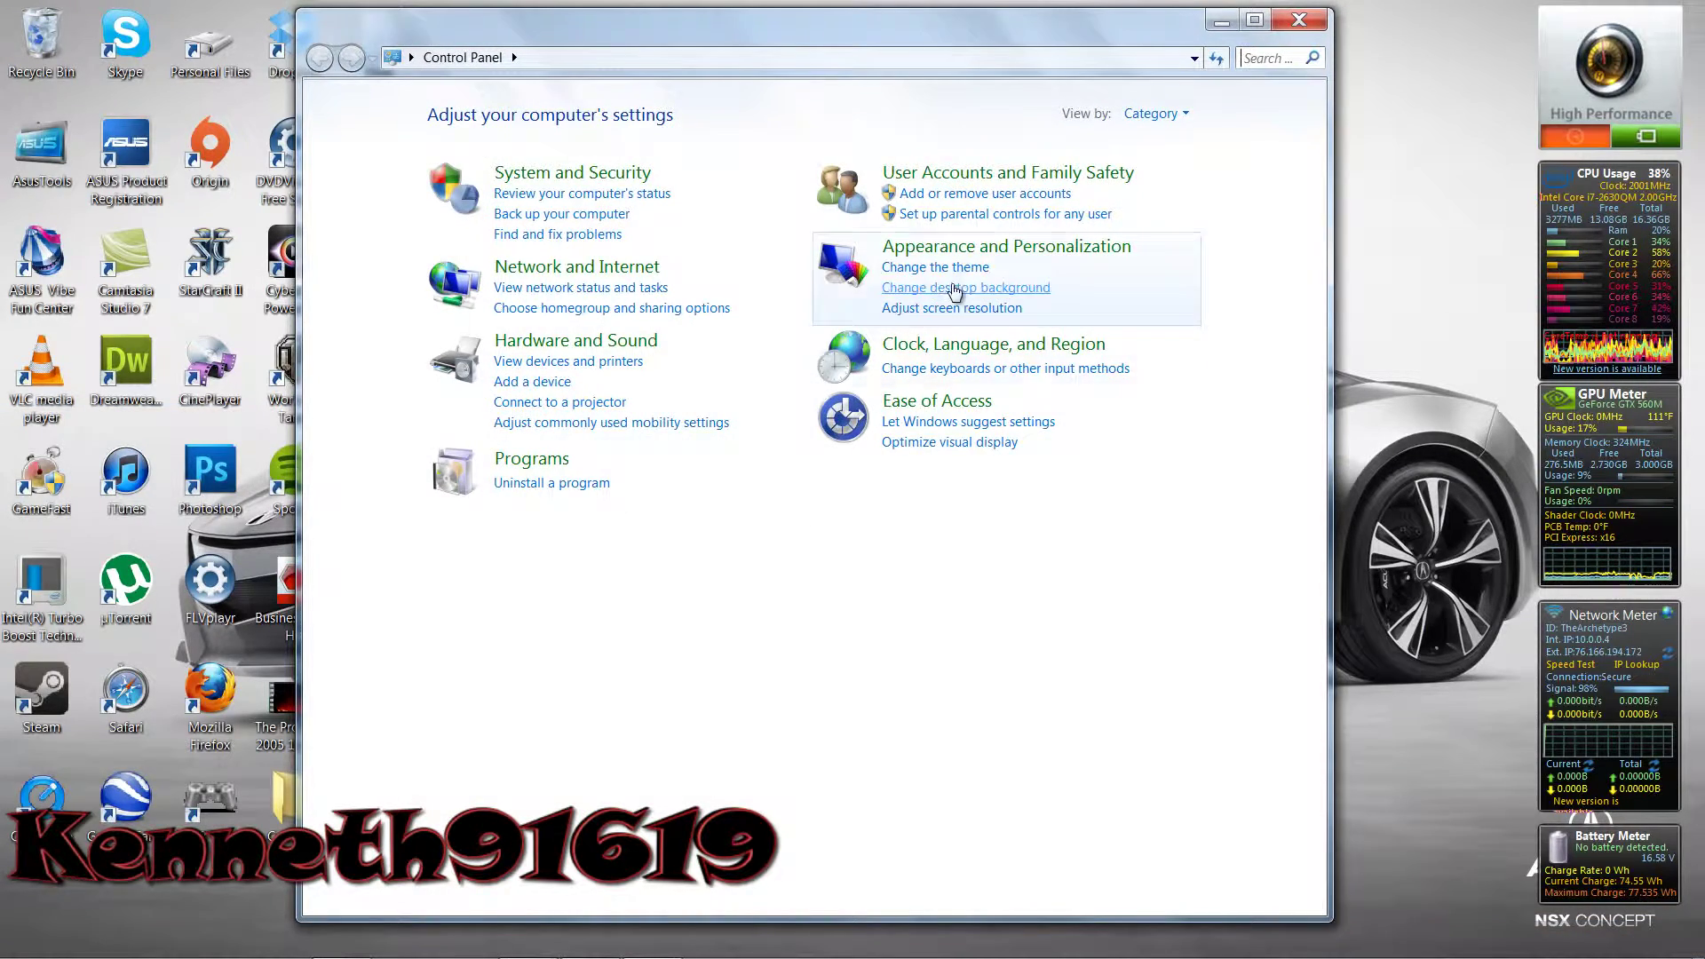
pyautogui.click(1003, 251)
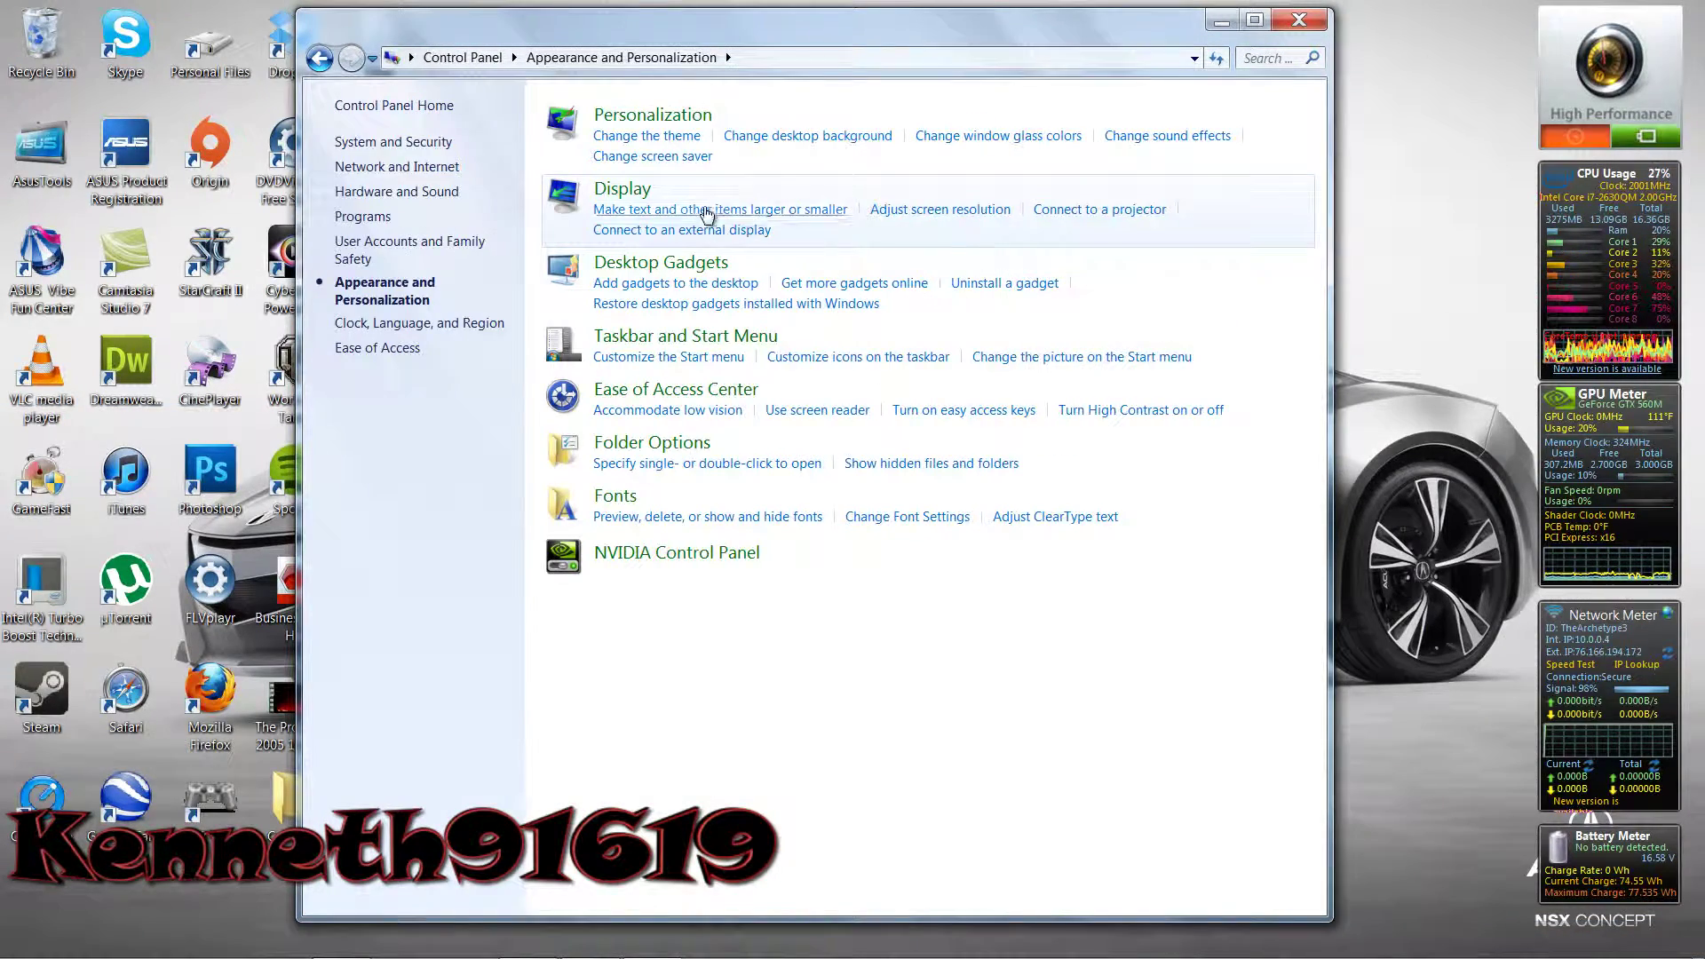
# - Toggle text size between Larger - 150% and Medium - 125%, keep Medium, then close the window
pyautogui.click(639, 189)
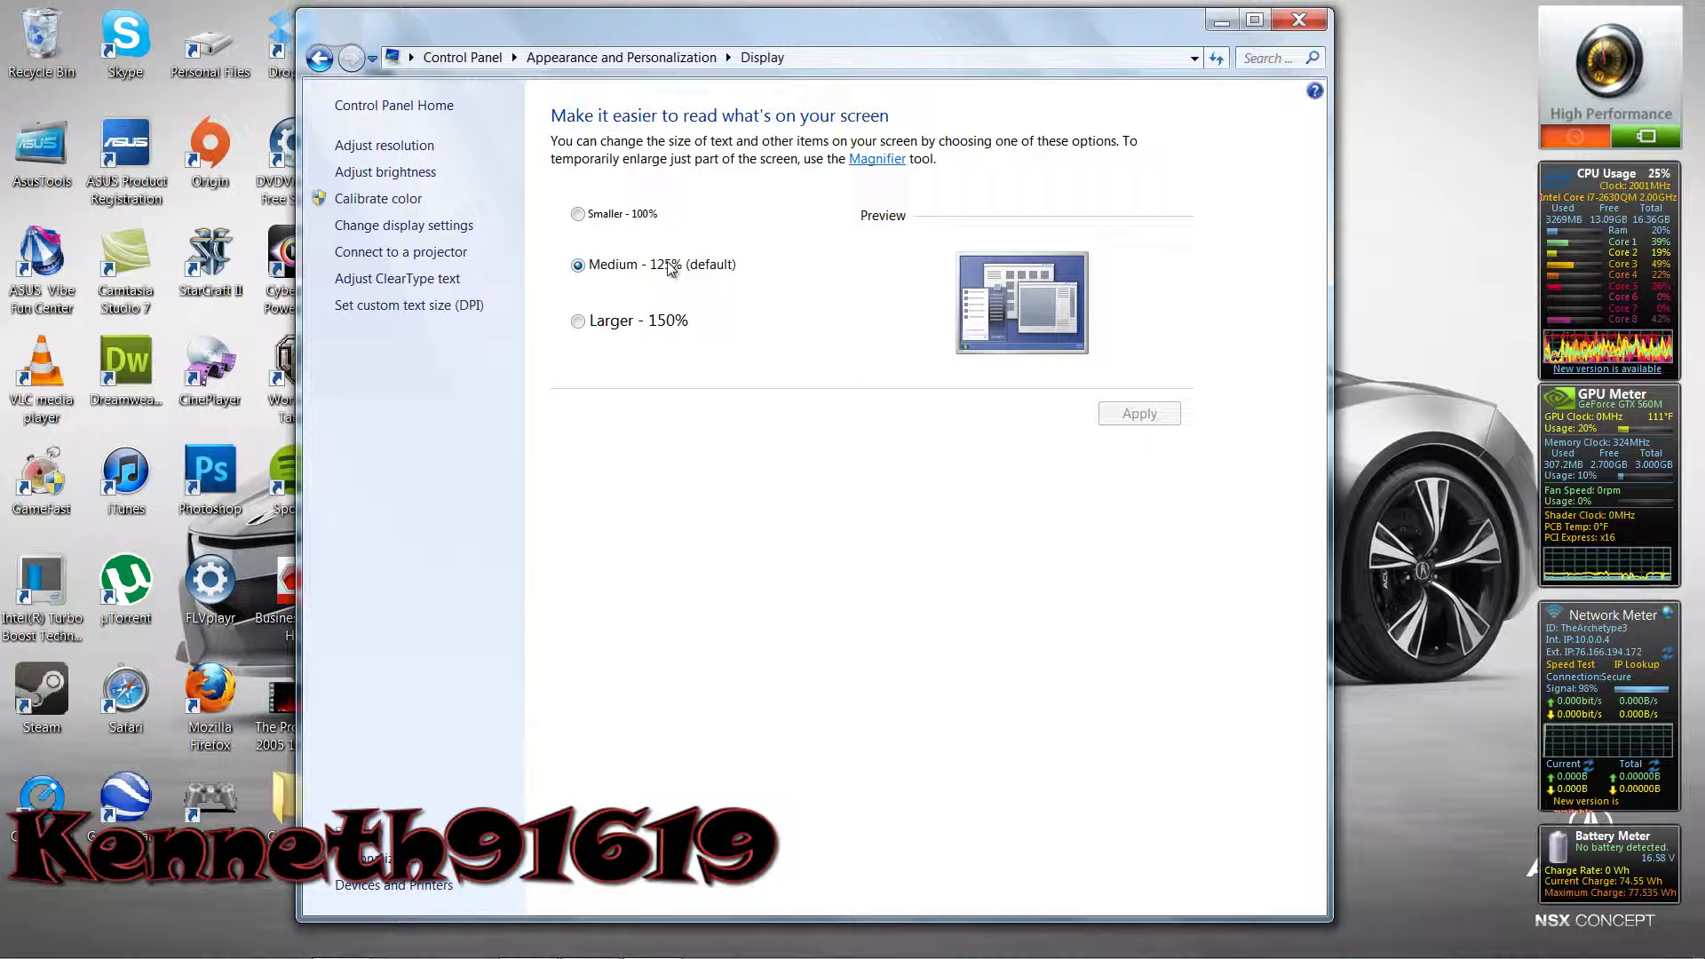
pyautogui.click(653, 325)
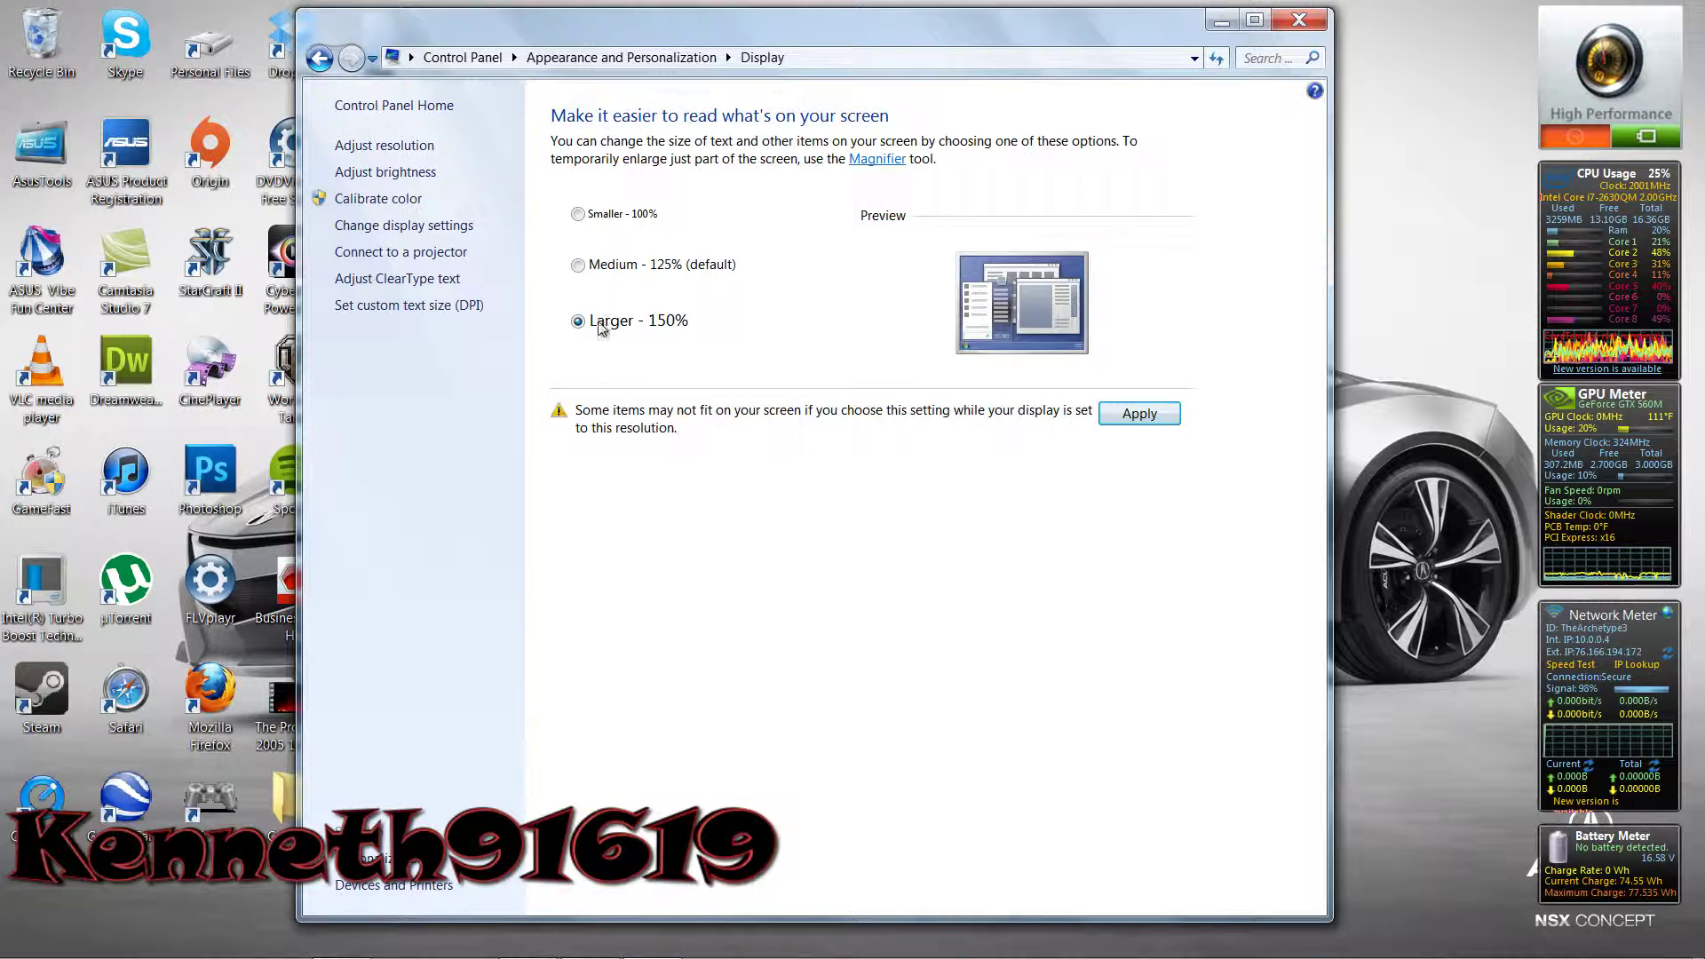
pyautogui.click(616, 271)
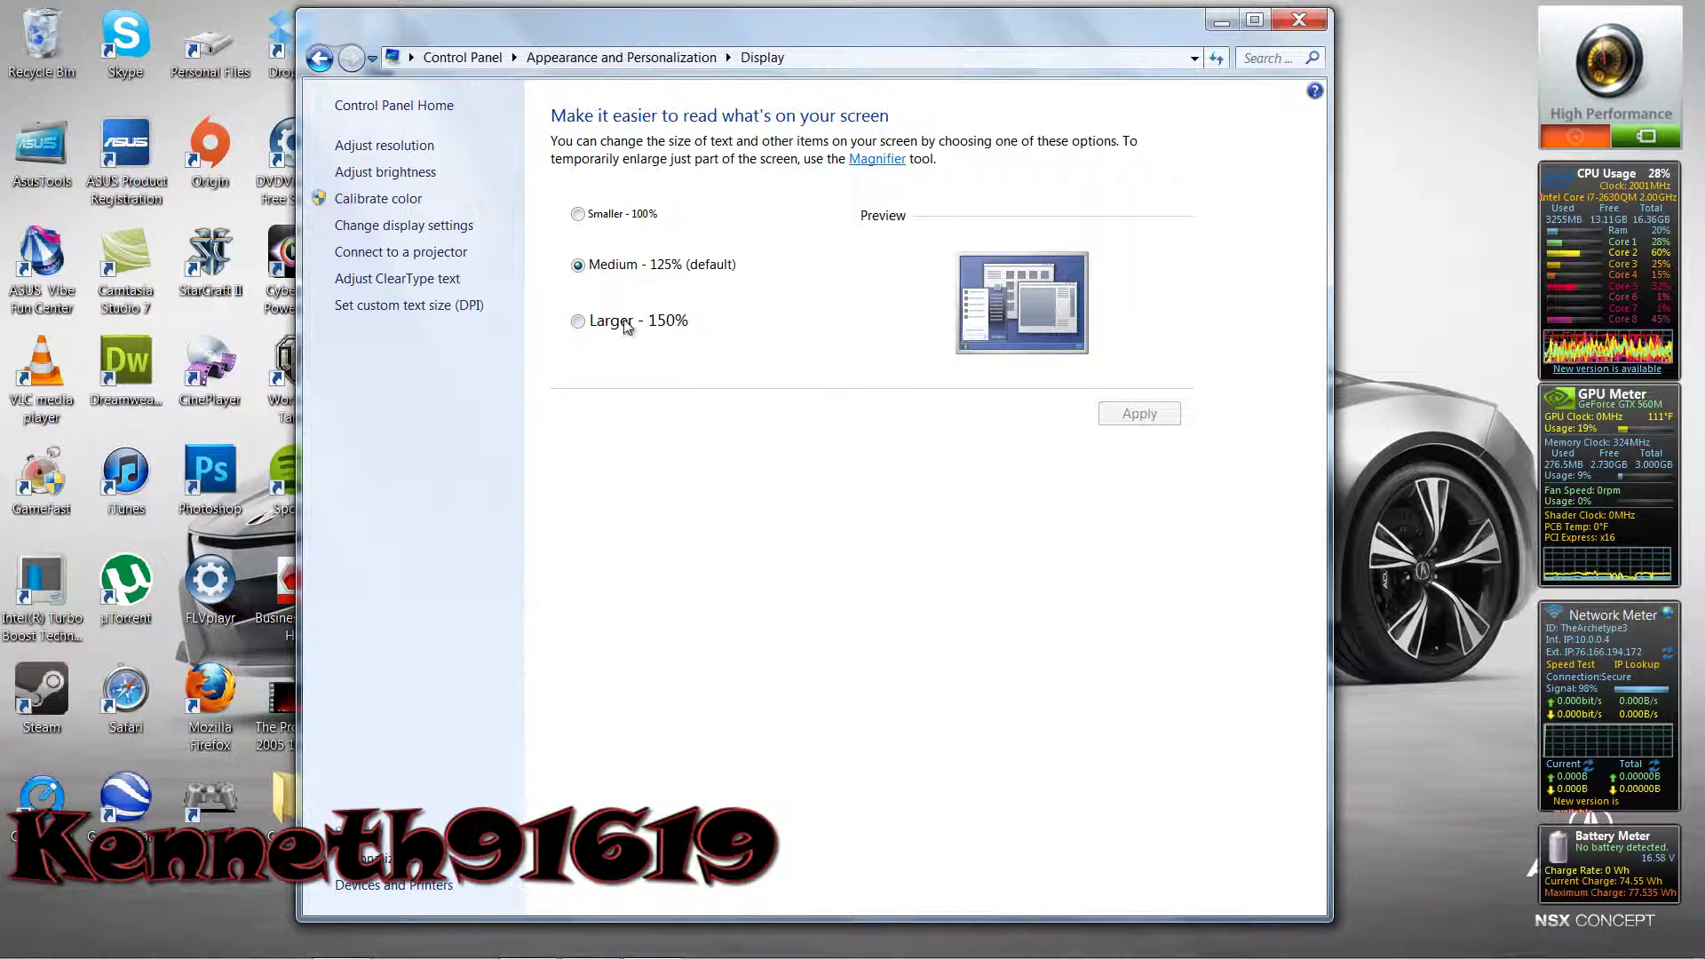
pyautogui.click(627, 324)
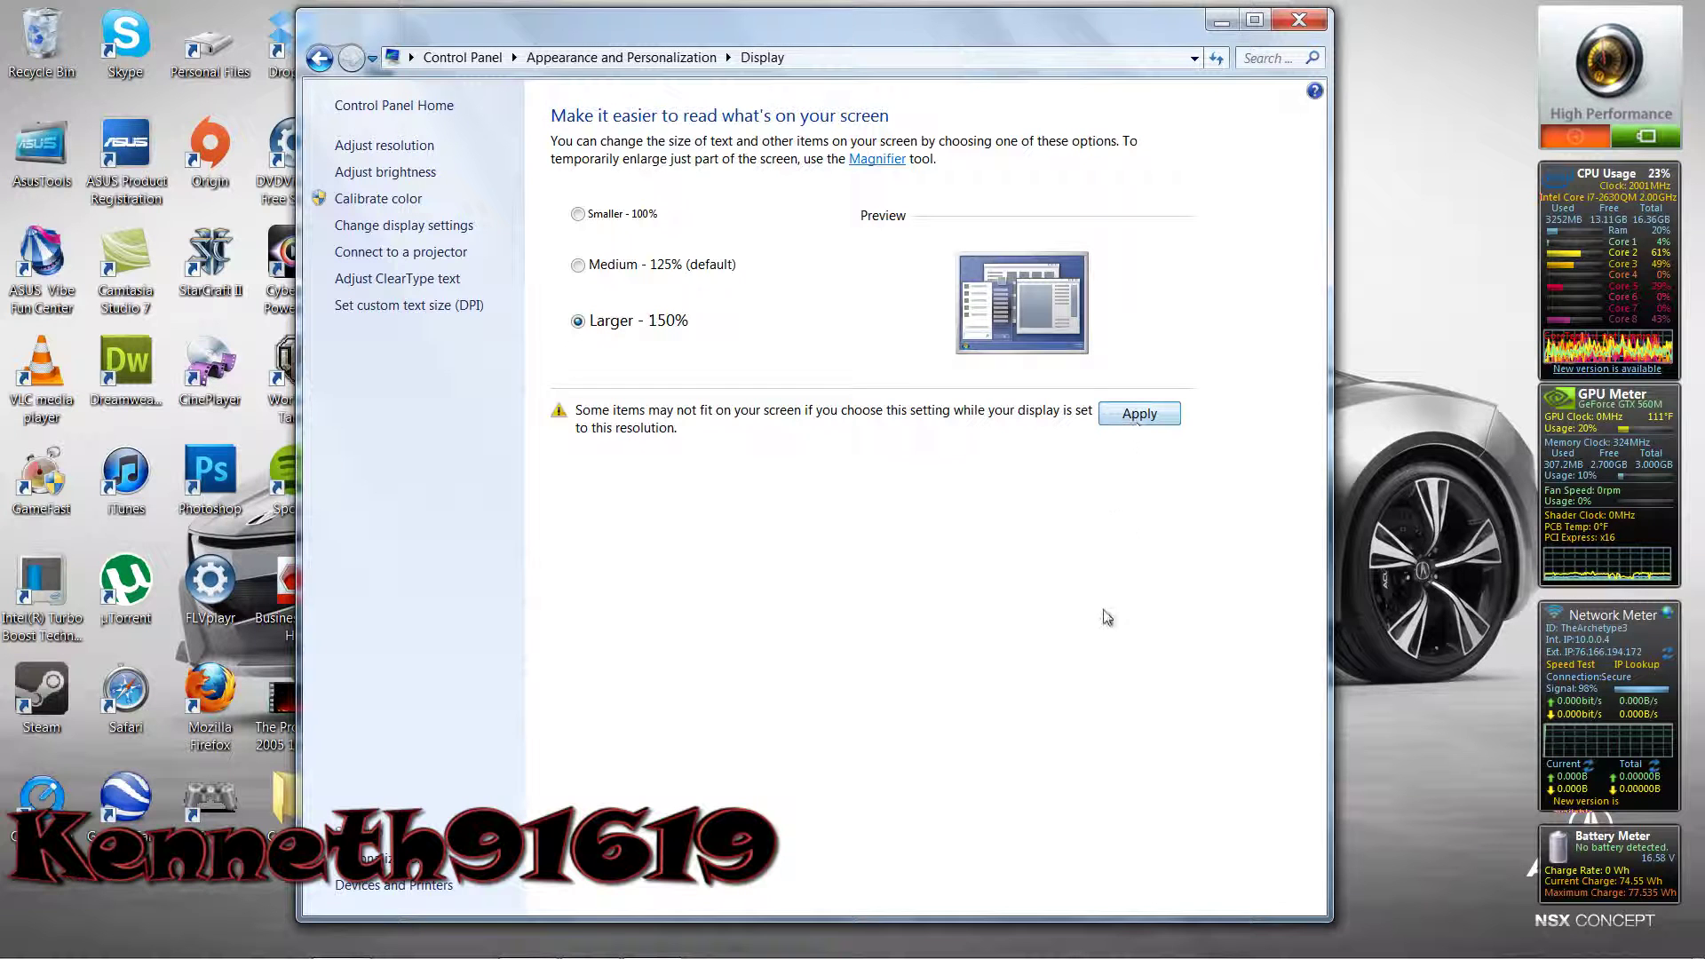
pyautogui.click(673, 266)
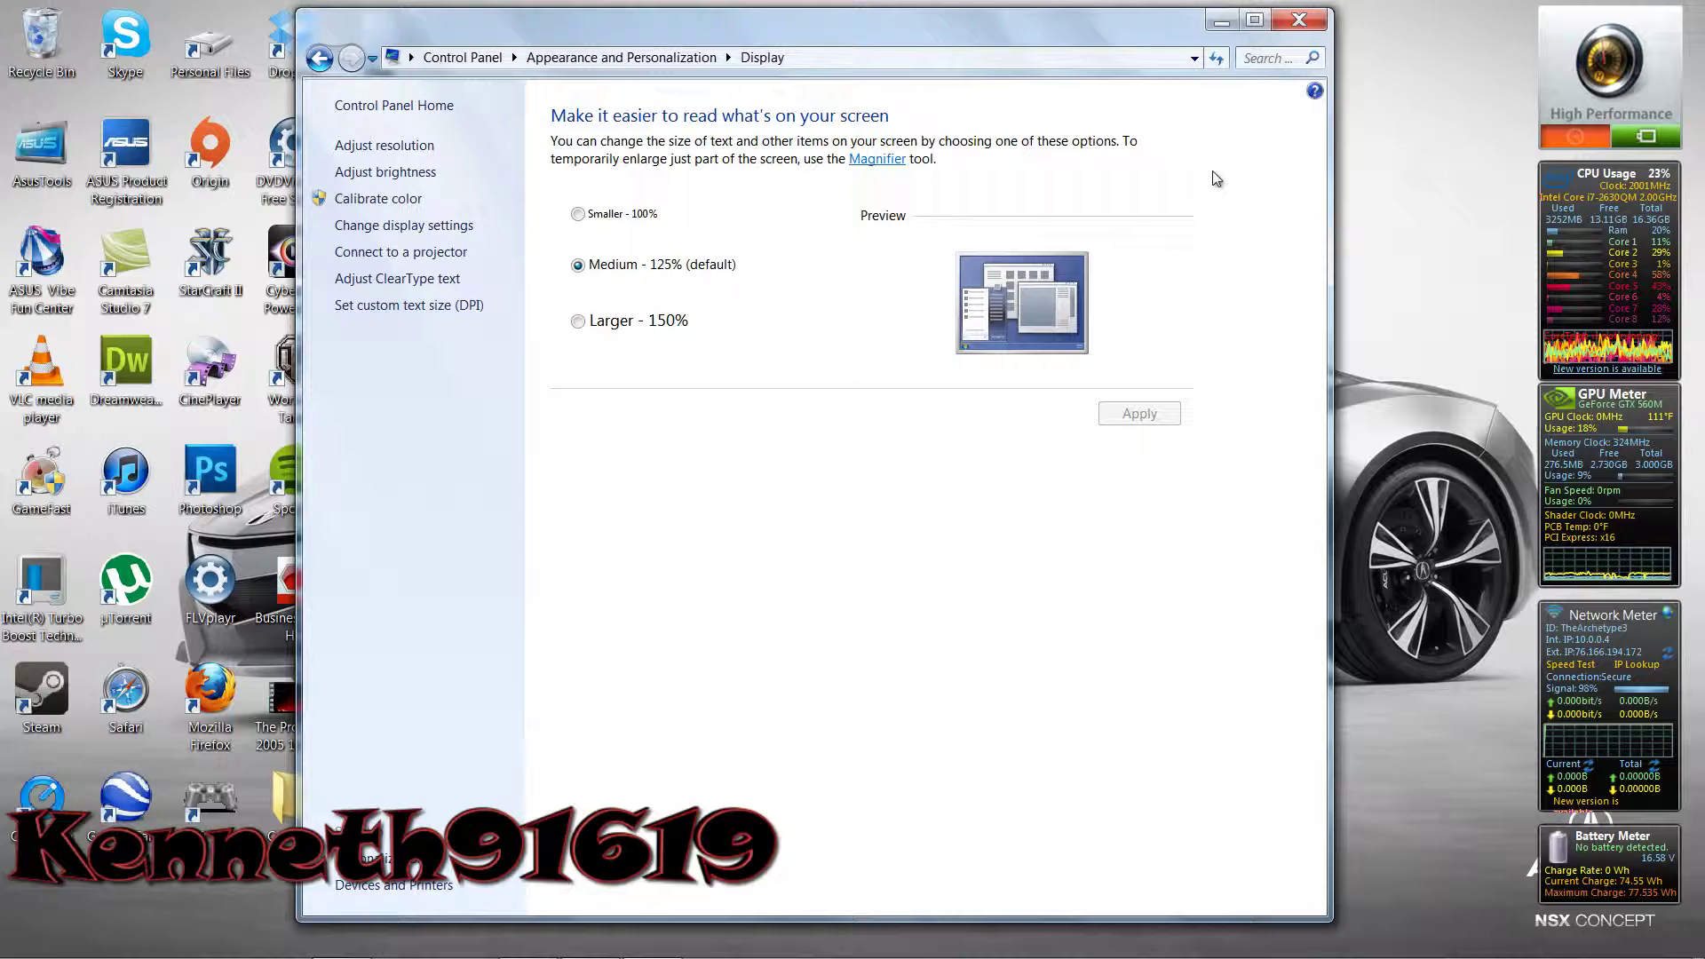
pyautogui.click(1298, 19)
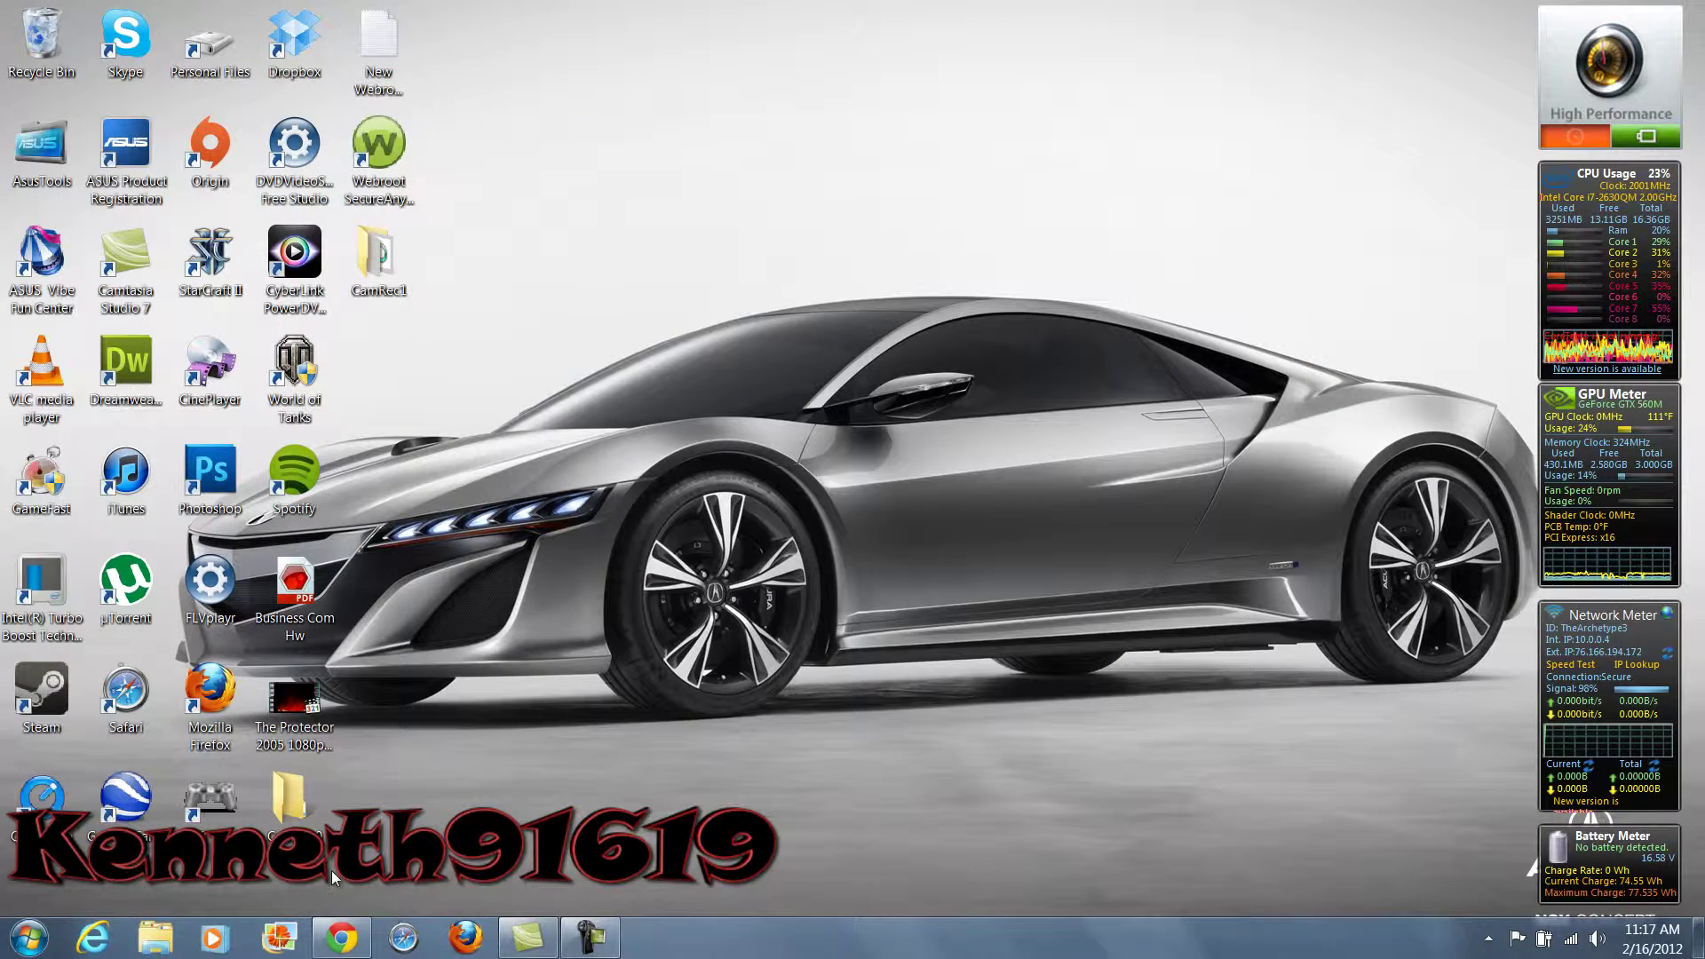
# - Close the kenneth91619 website tab in Chrome, then toggle the window between minimized and restored
pyautogui.click(341, 938)
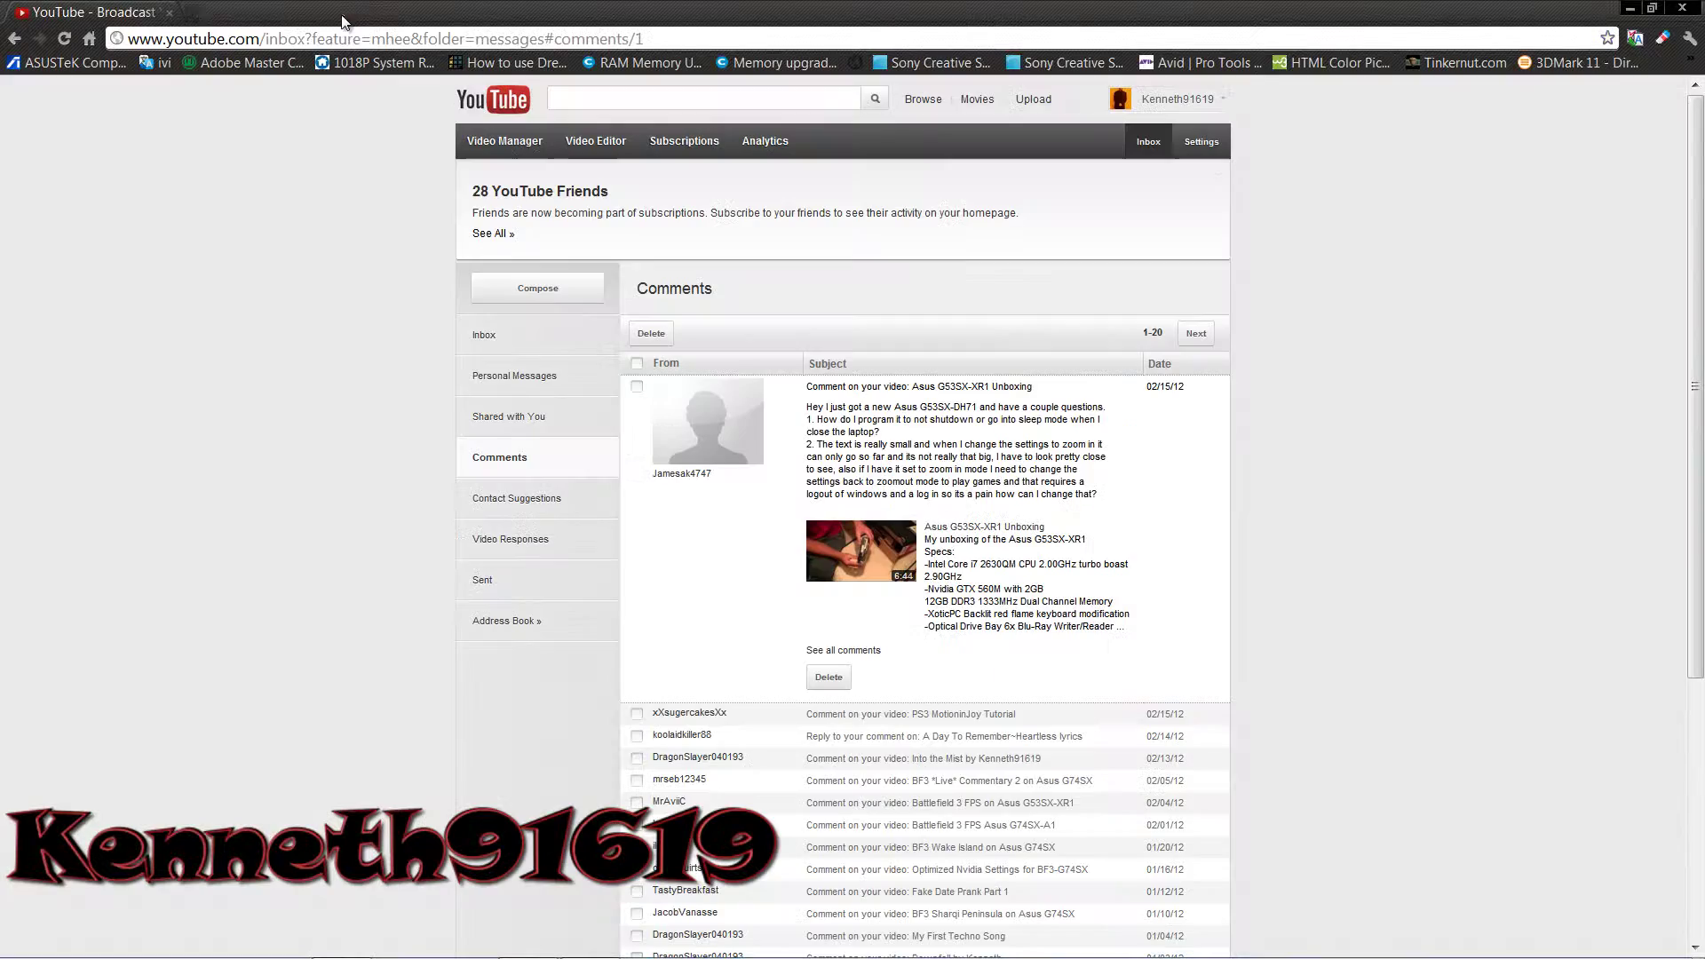
pyautogui.click(341, 13)
pyautogui.click(1630, 8)
pyautogui.click(342, 937)
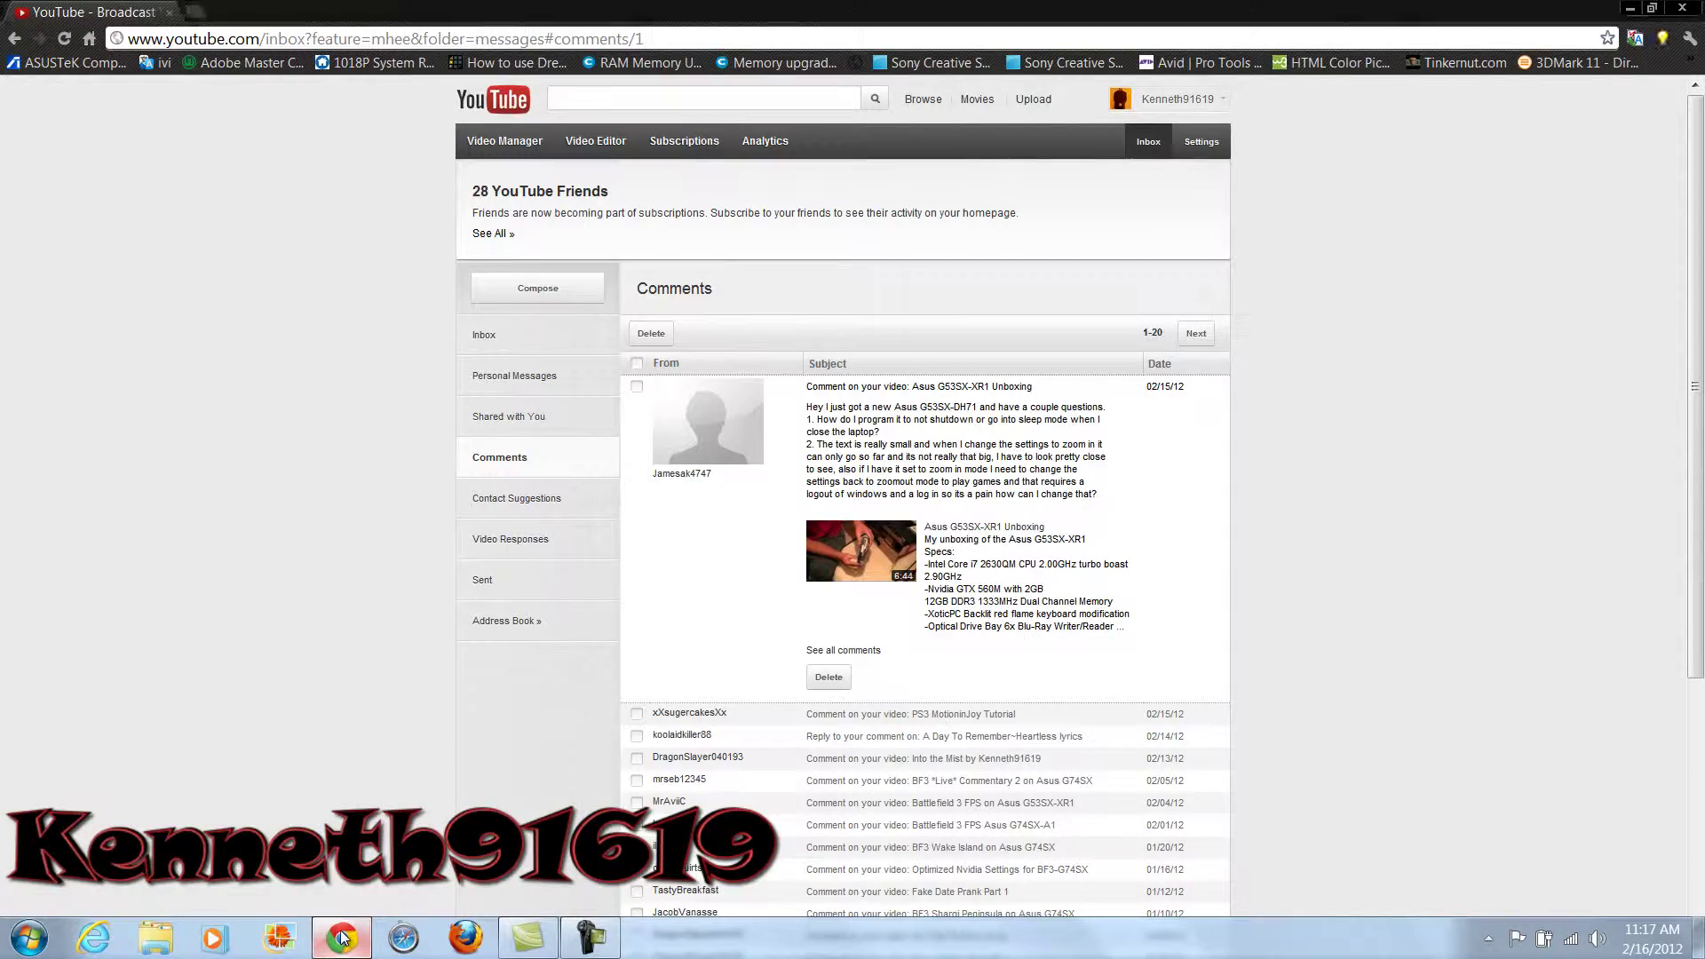
pyautogui.click(342, 937)
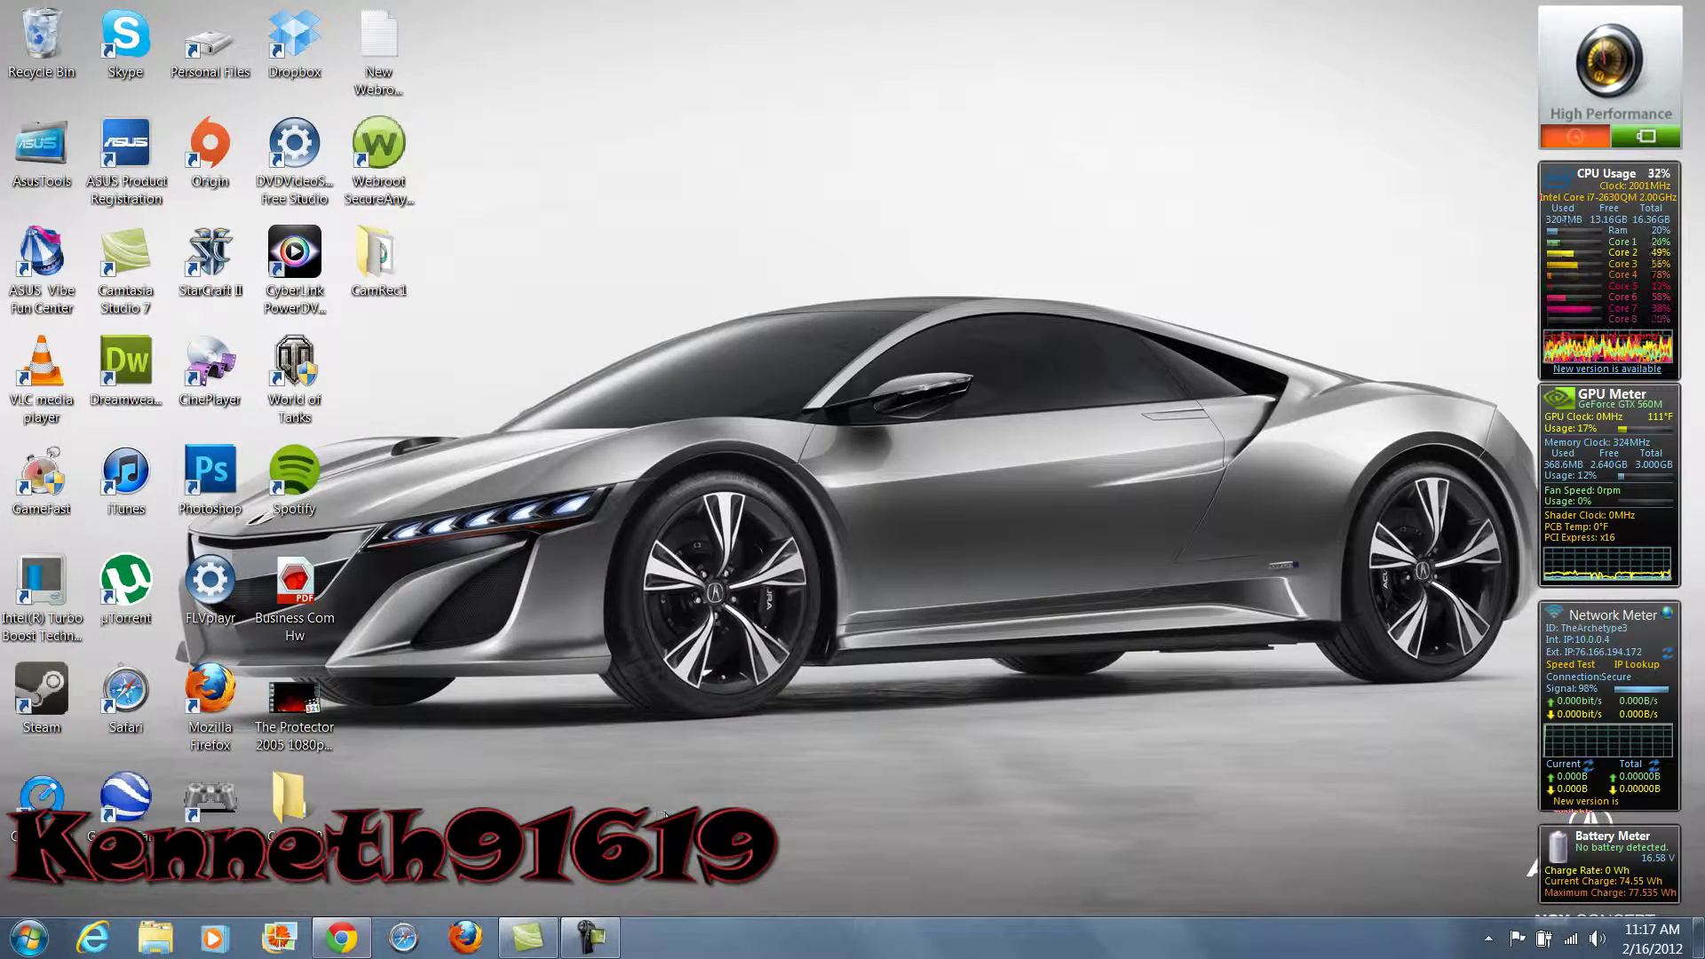
pyautogui.click(342, 941)
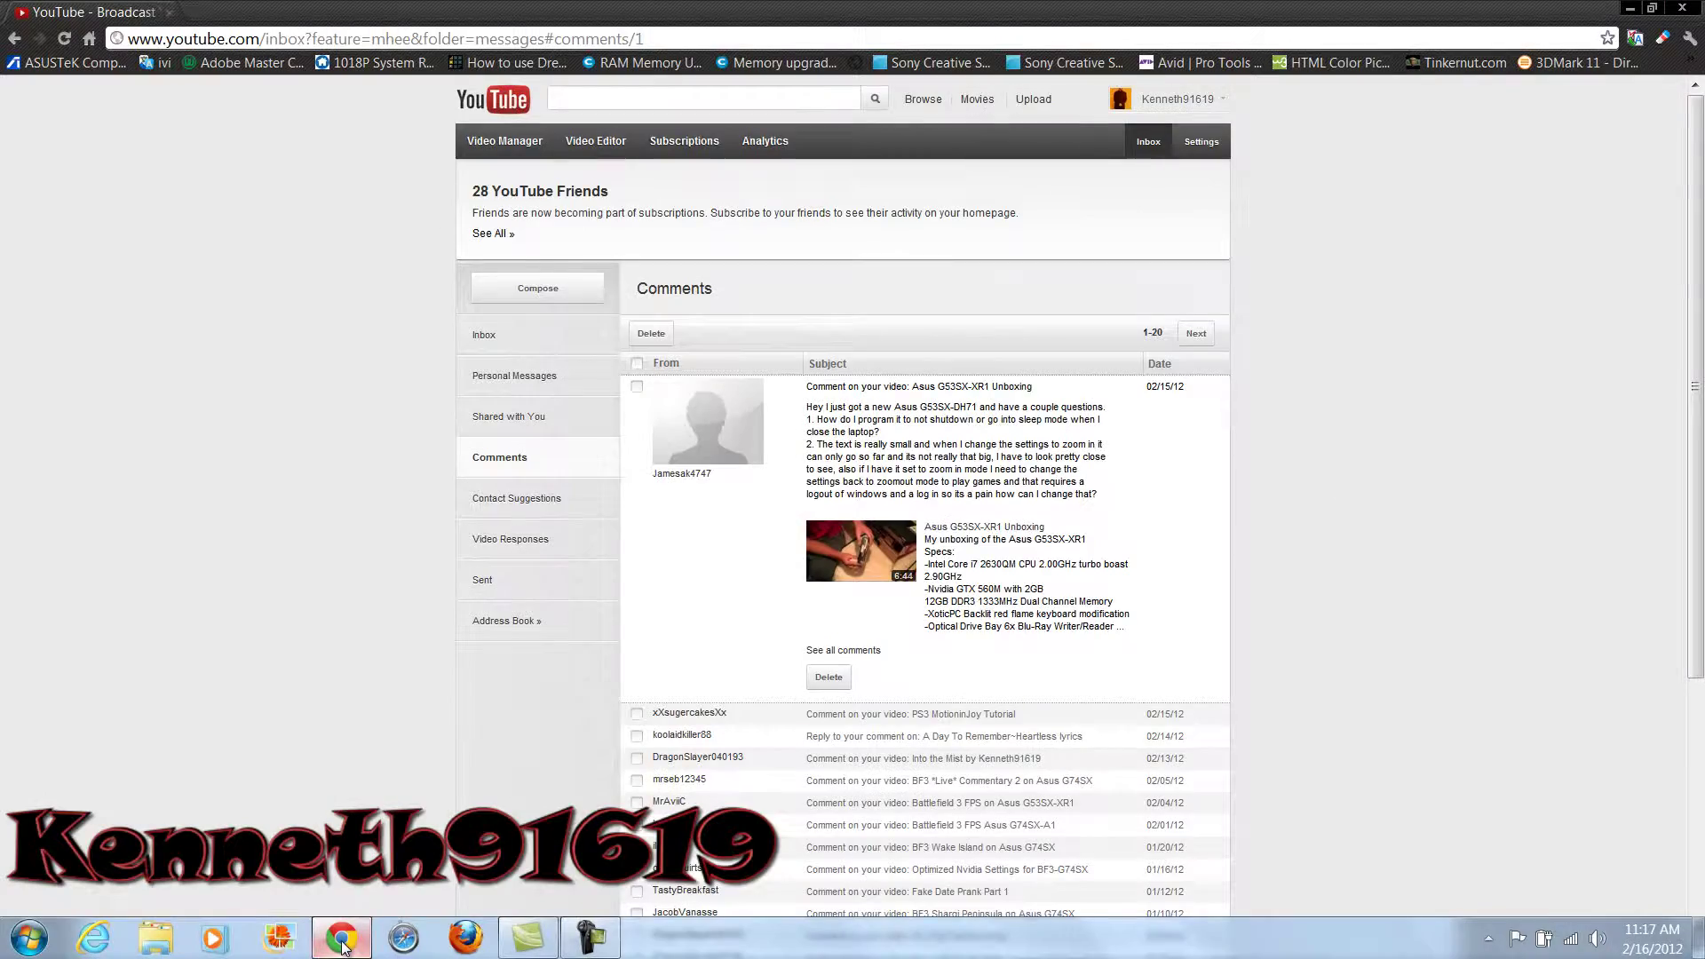